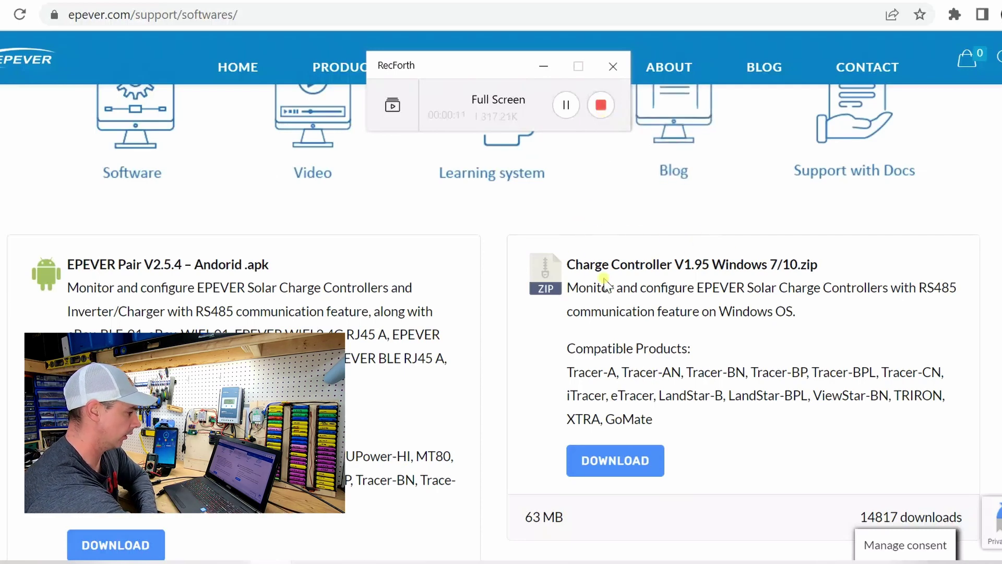
pyautogui.moveTo(582, 268); pyautogui.dragTo(789, 303)
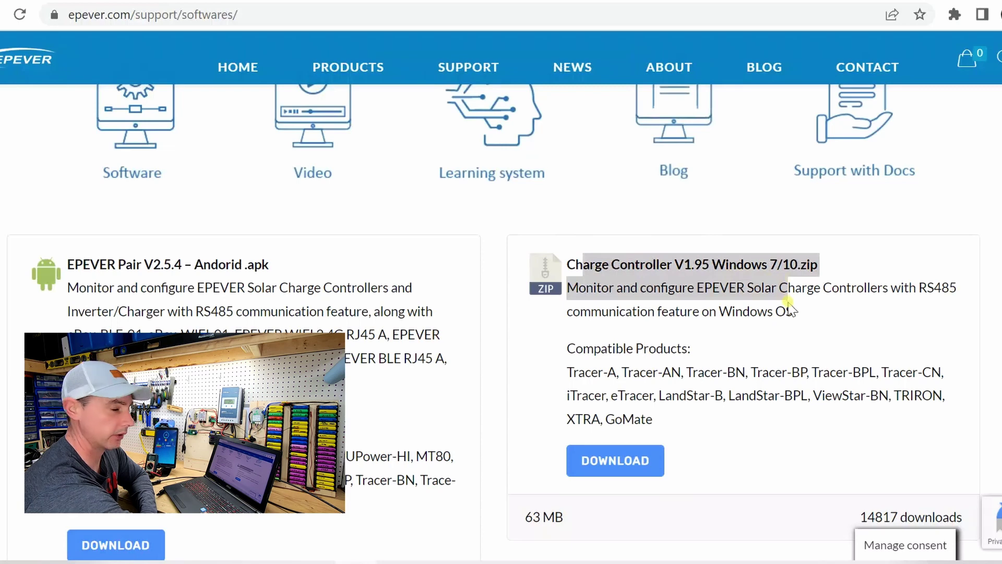
pyautogui.click(788, 309)
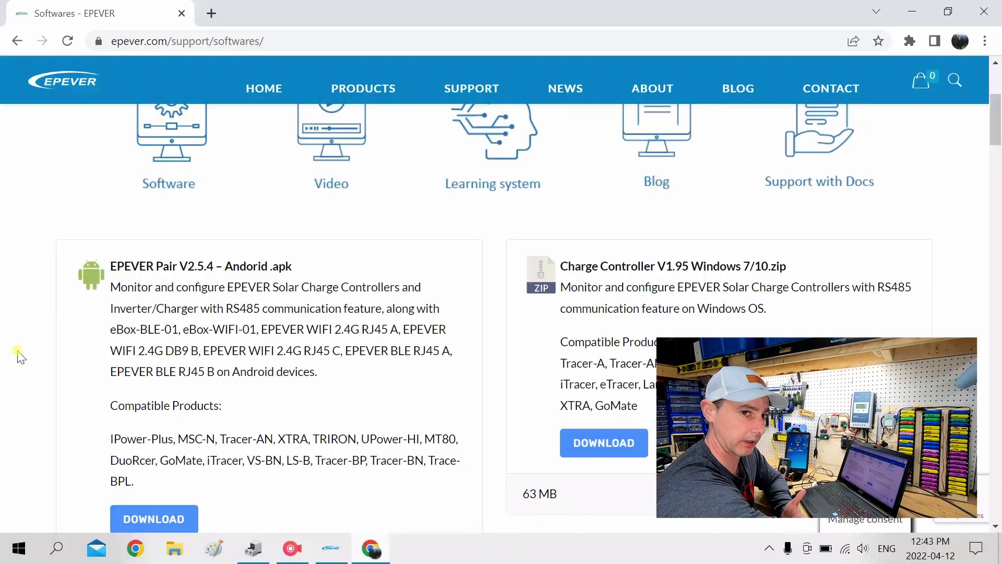
# Enable RS-485 mode on the COM3 XR21B1411 USB UART adapter, then bring up EPEVER maximized.
pyautogui.rightClick(20, 547)
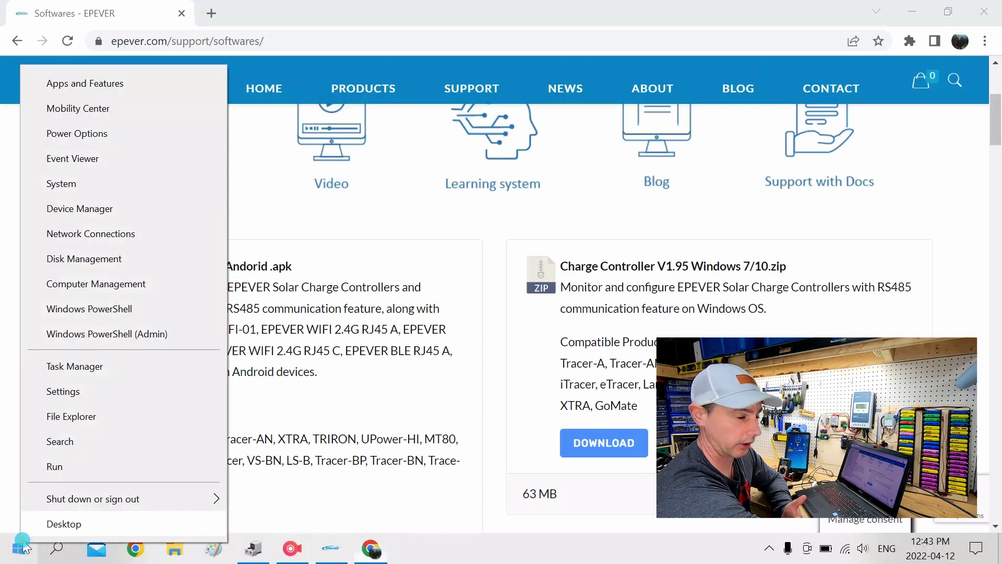
pyautogui.click(118, 209)
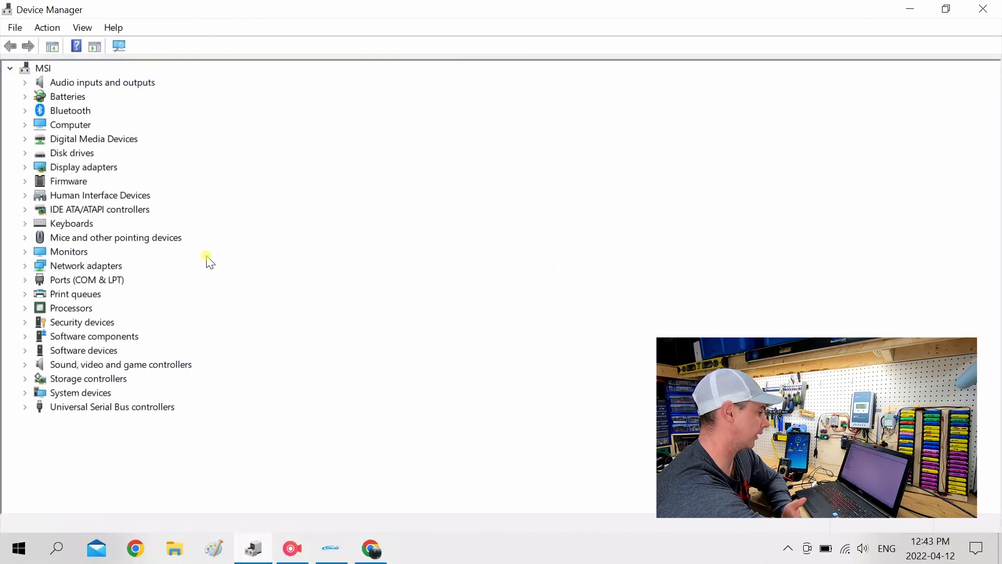
pyautogui.click(30, 281)
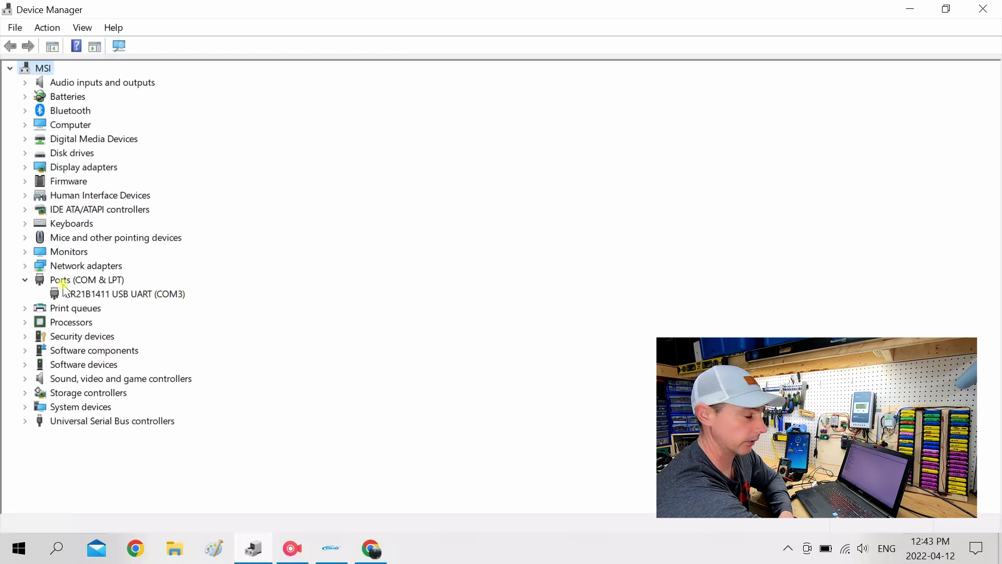
pyautogui.rightClick(94, 295)
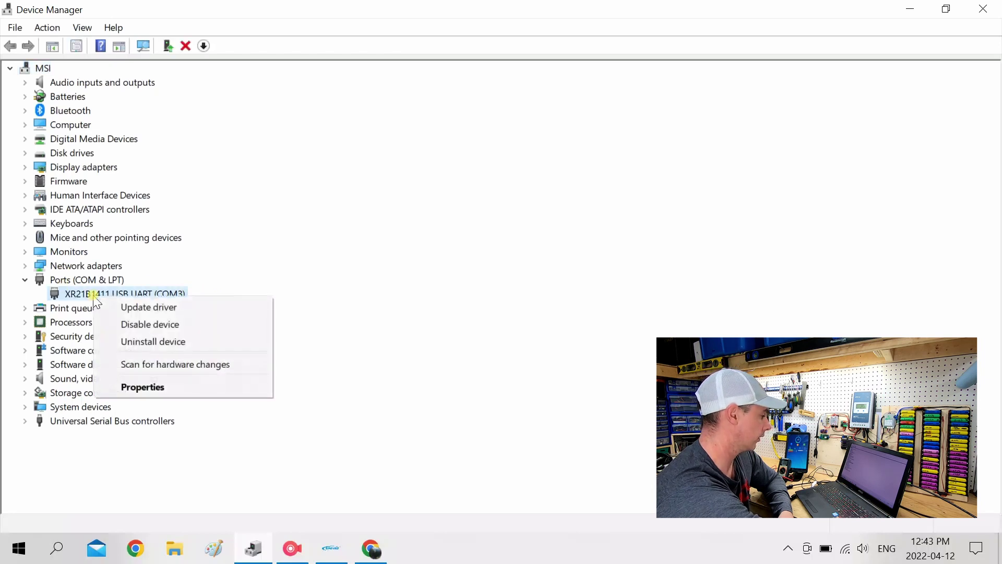
pyautogui.click(122, 388)
pyautogui.click(413, 128)
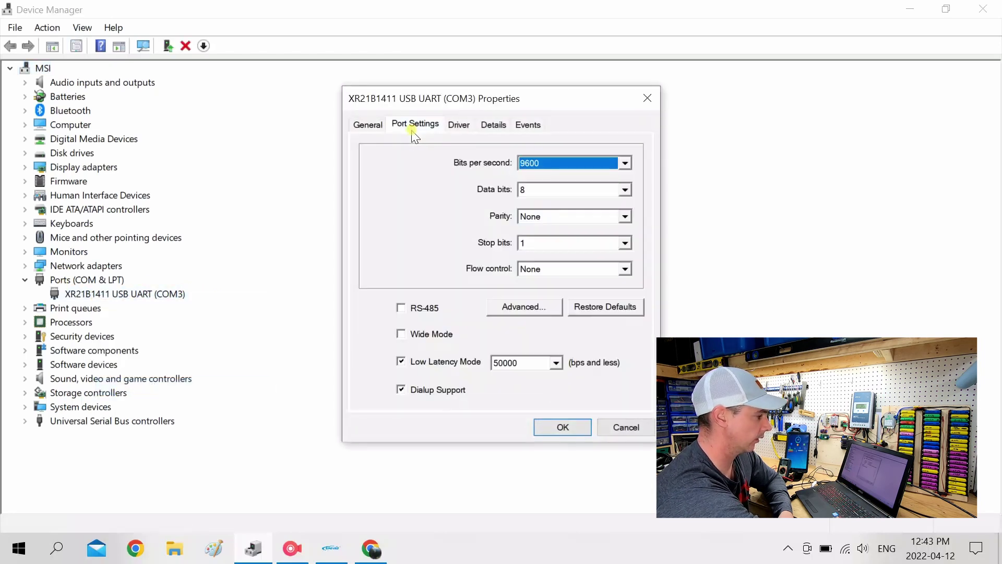
pyautogui.click(400, 308)
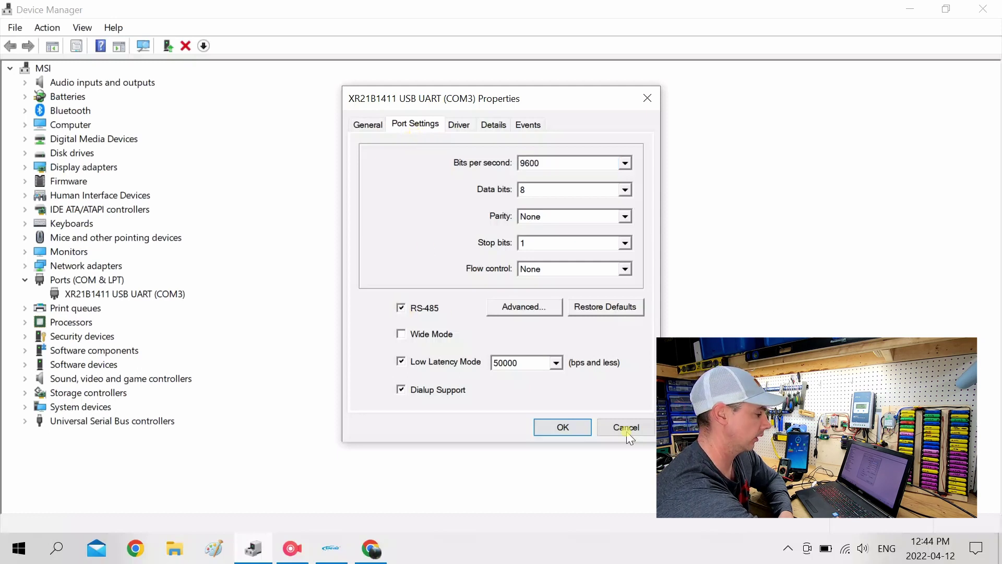
pyautogui.click(563, 433)
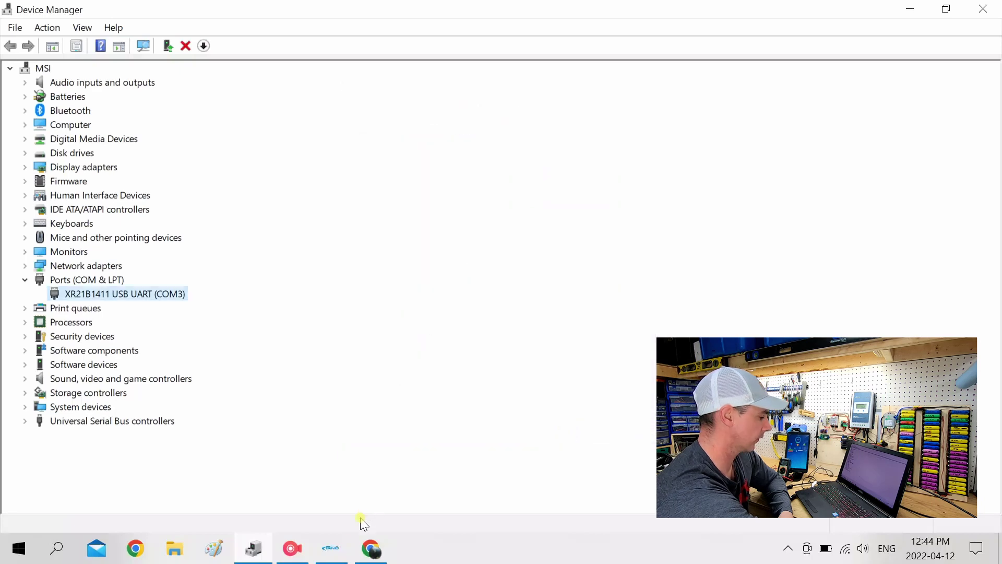
pyautogui.click(324, 554)
pyautogui.press('super+Up')
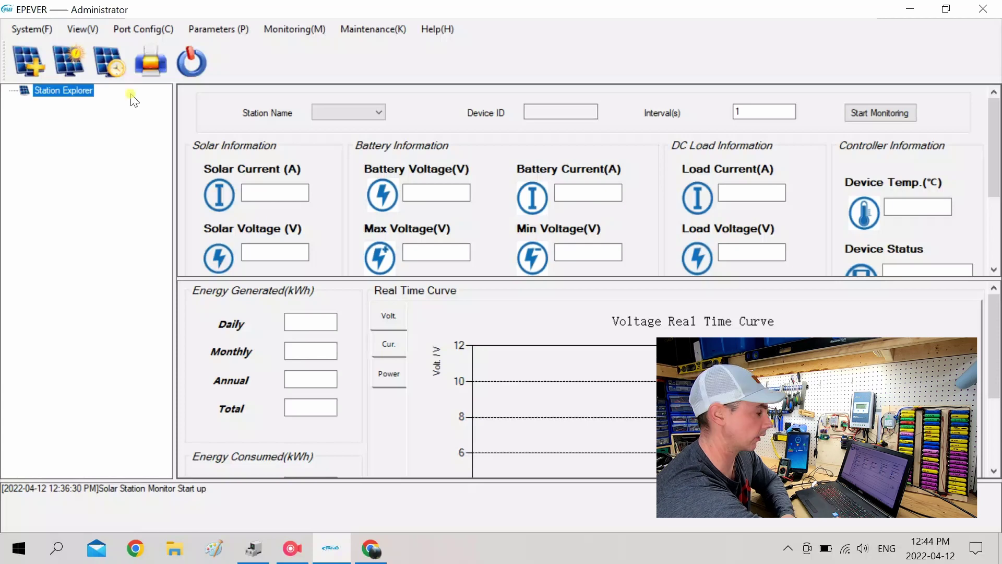
# Start a new monitoring station on COM3 and look over its battery and solar settings.
pyautogui.click(46, 31)
pyautogui.click(46, 30)
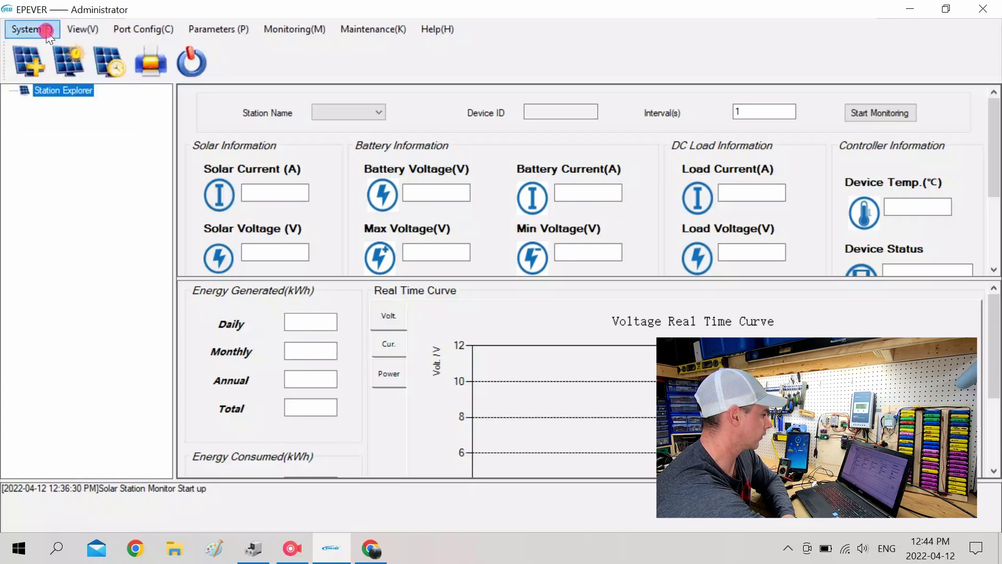
pyautogui.click(37, 68)
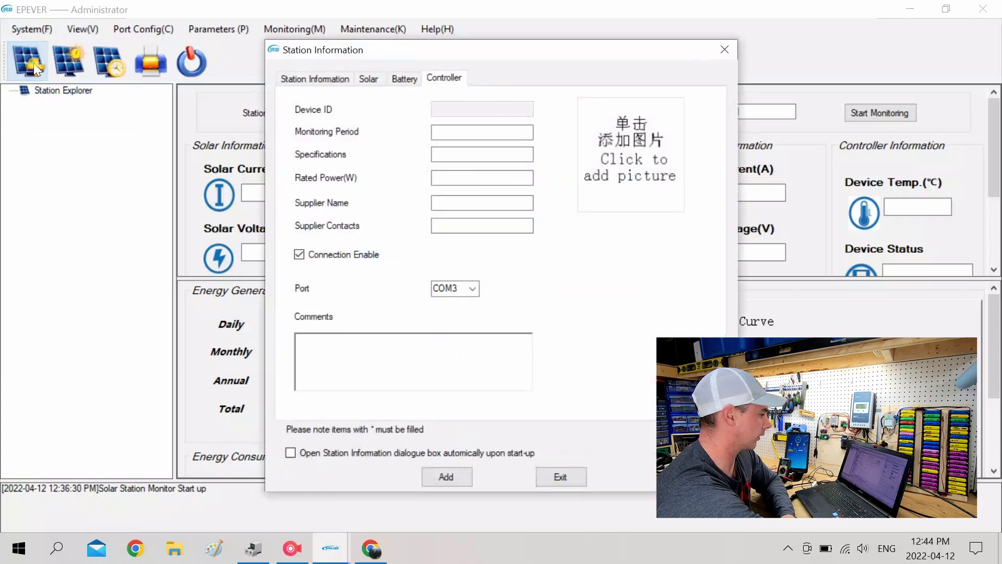
pyautogui.click(441, 287)
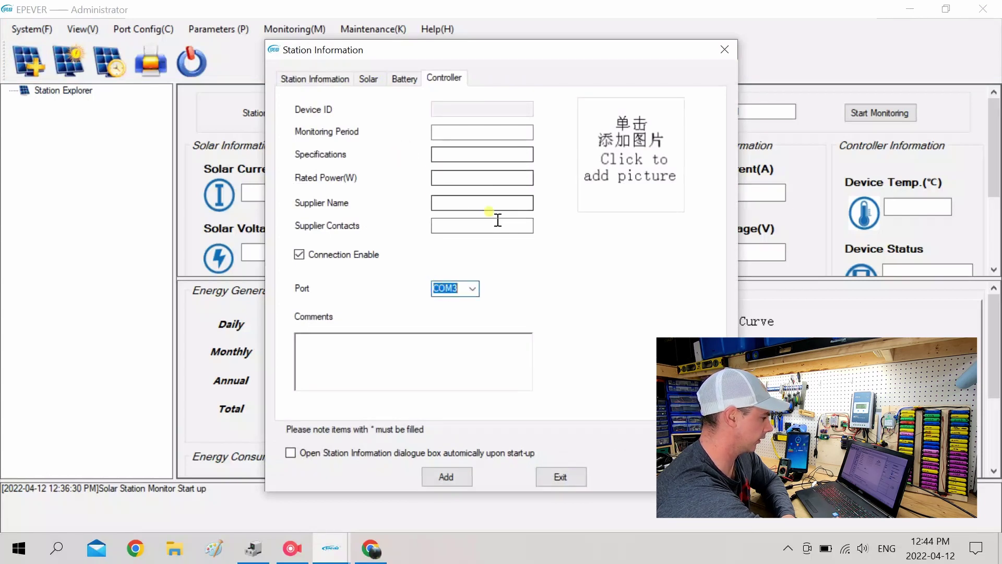
pyautogui.click(399, 80)
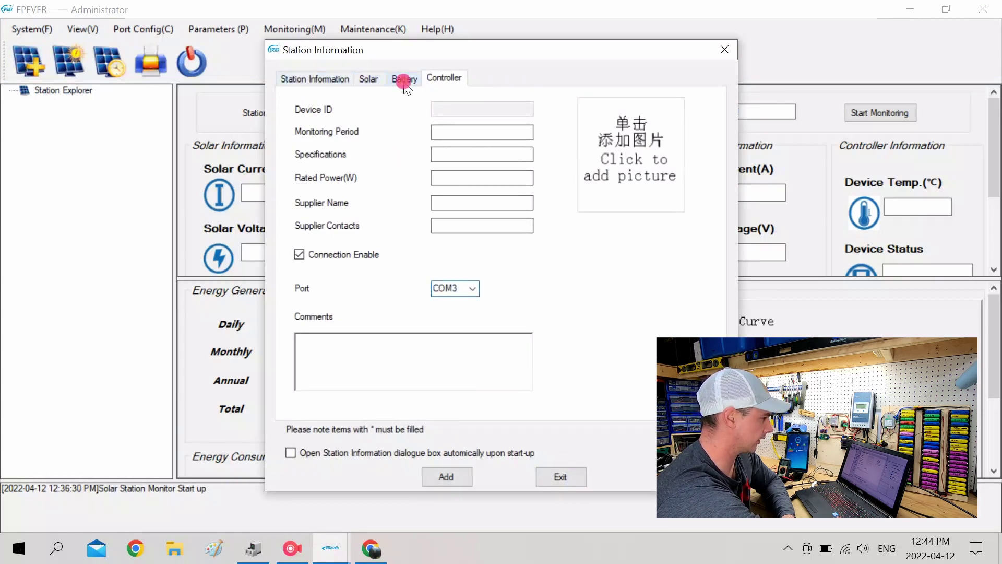
pyautogui.click(370, 79)
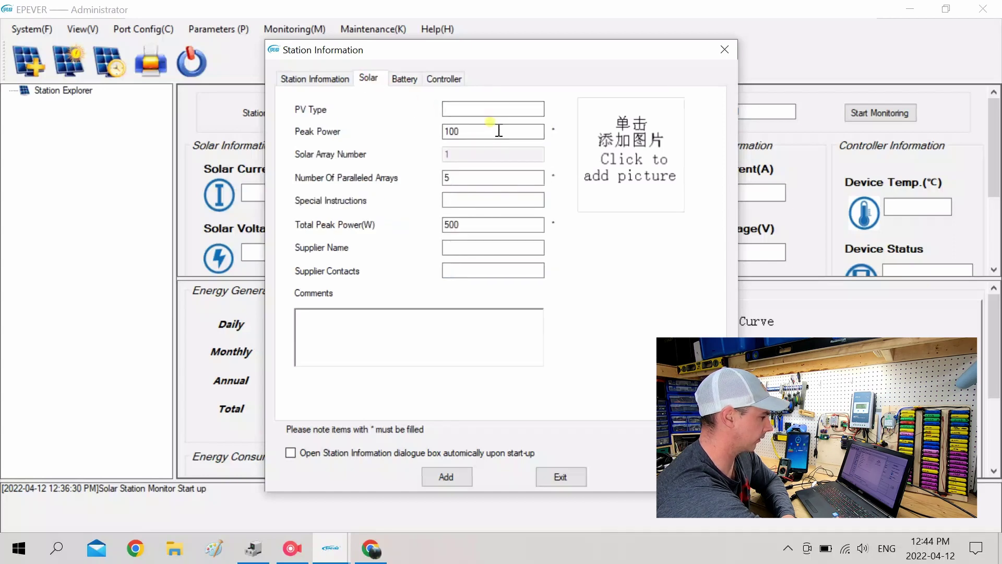
# Set the station's Total Peak Power to 120 W and Peak Power to 50.
pyautogui.click(470, 224)
pyautogui.press('BackSpace')
pyautogui.press('BackSpace')
pyautogui.press('BackSpace')
pyautogui.write('120')
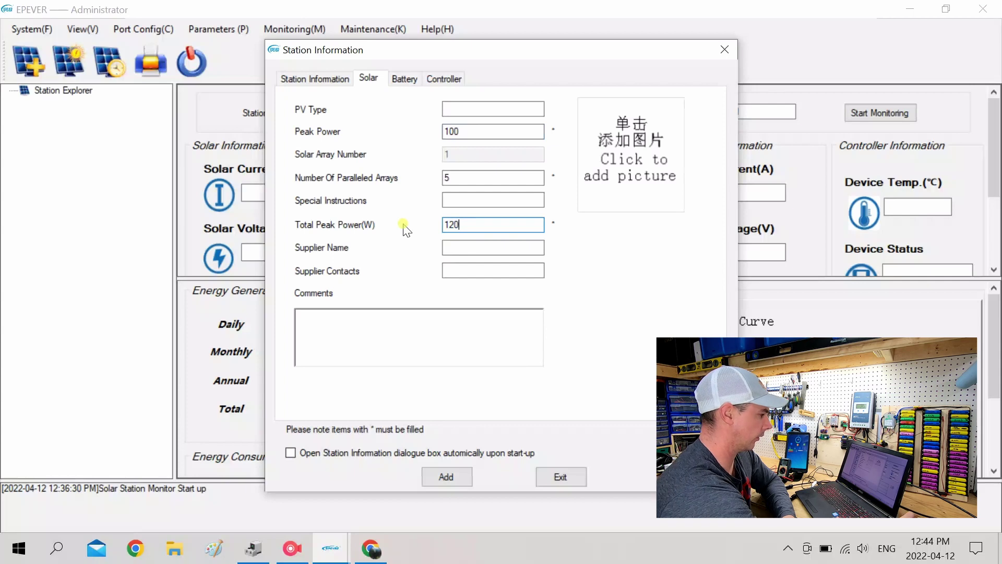
pyautogui.moveTo(471, 132); pyautogui.dragTo(429, 137)
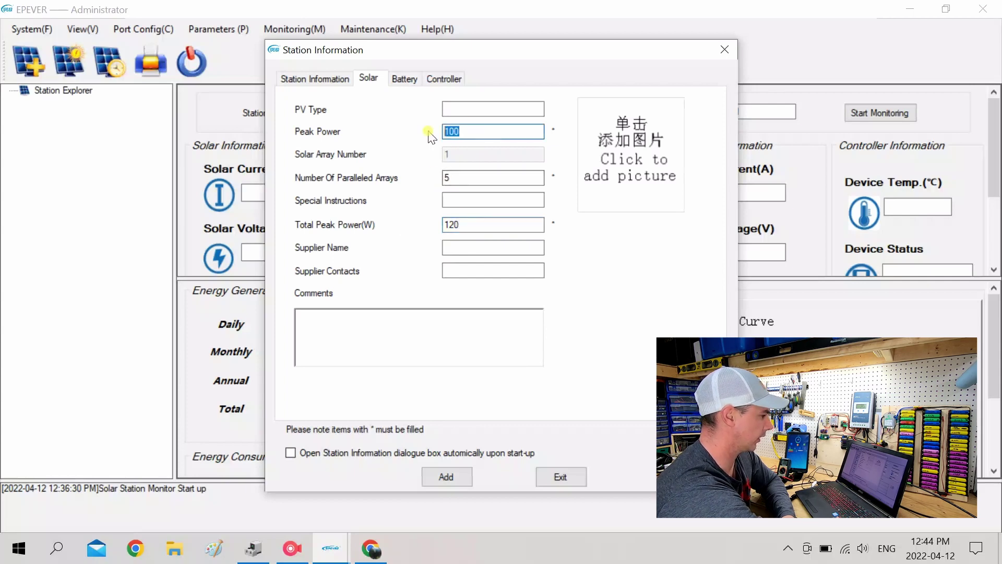
pyautogui.write('50')
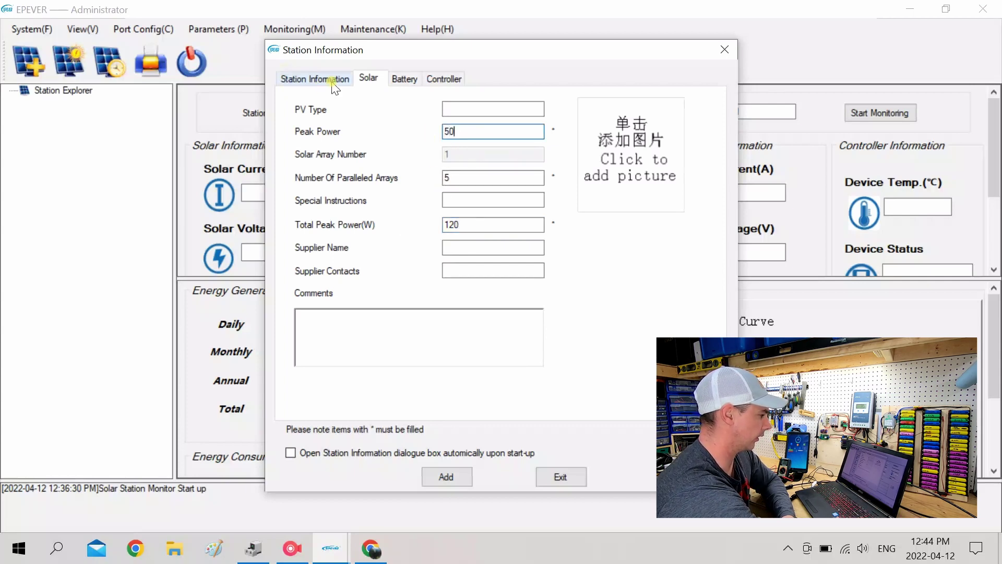
pyautogui.click(333, 79)
pyautogui.click(366, 79)
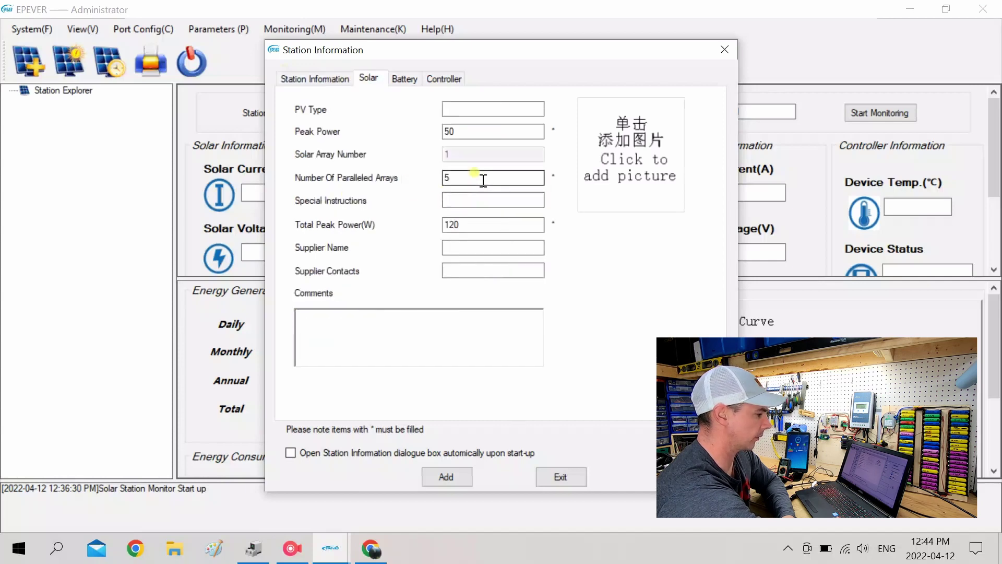
# Rework the Number Of Paralleled Arrays value so the solar settings show 1 array.
pyautogui.moveTo(481, 177); pyautogui.dragTo(415, 180)
pyautogui.write('3')
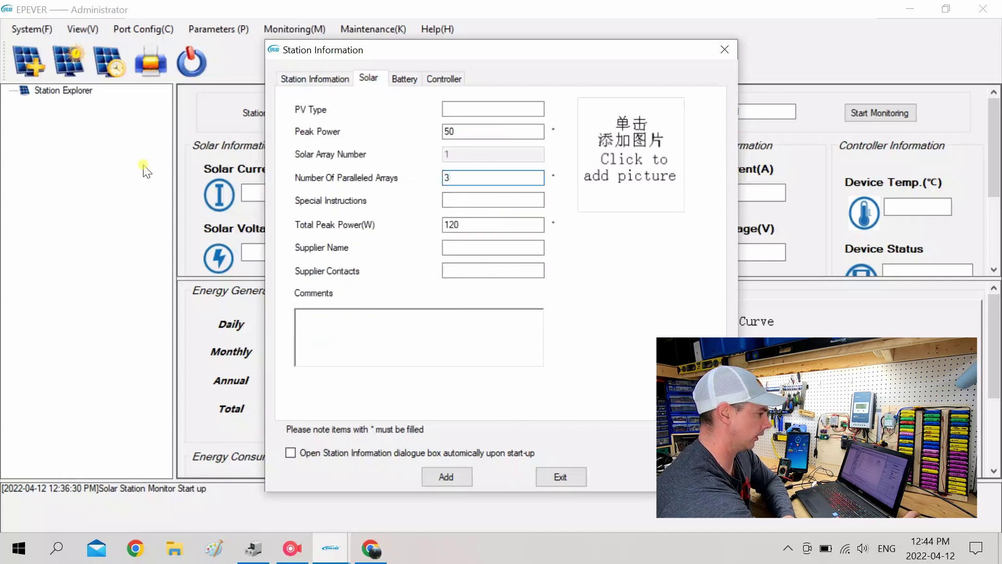
pyautogui.click(316, 83)
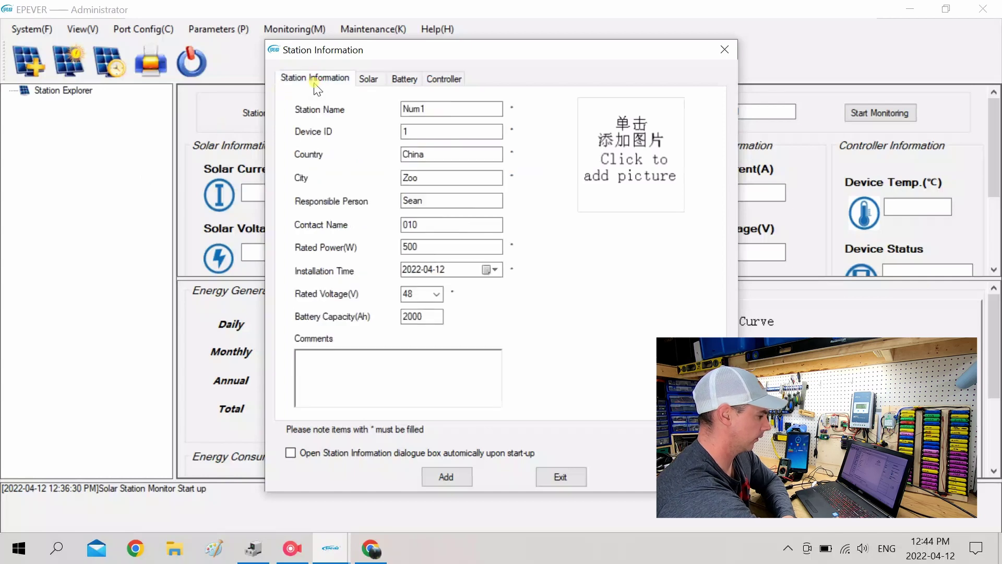
pyautogui.click(382, 78)
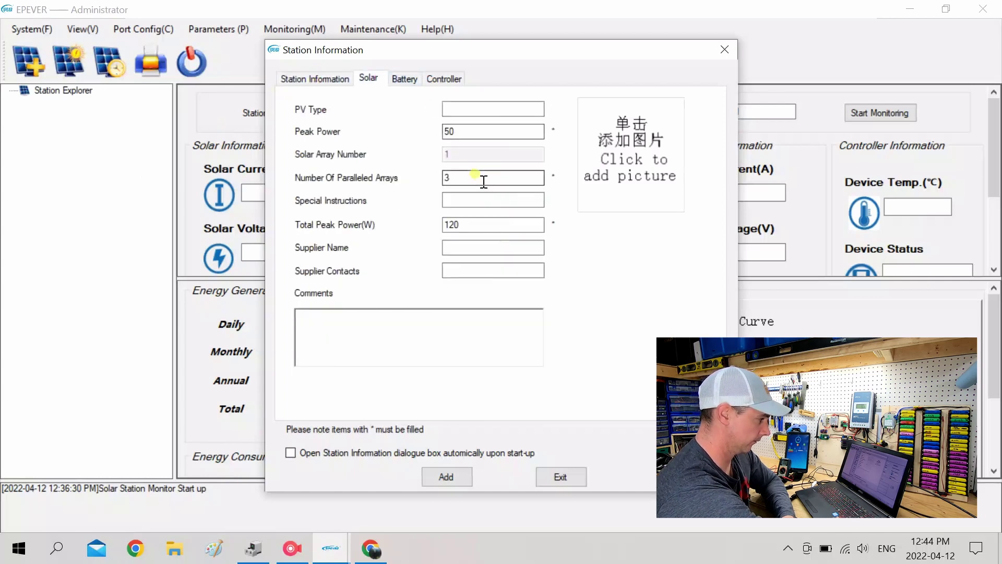
pyautogui.moveTo(480, 177); pyautogui.dragTo(366, 183)
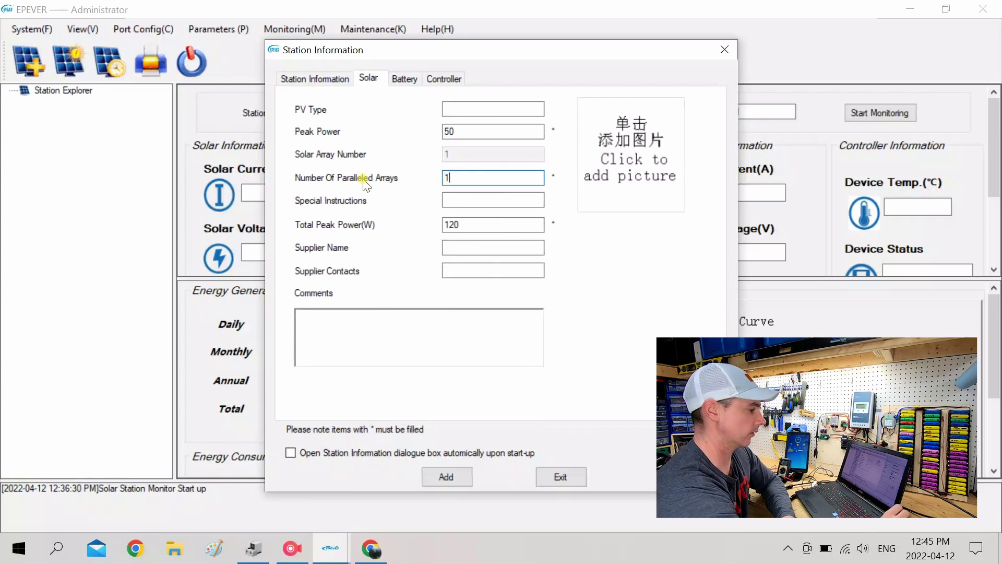
pyautogui.click(328, 79)
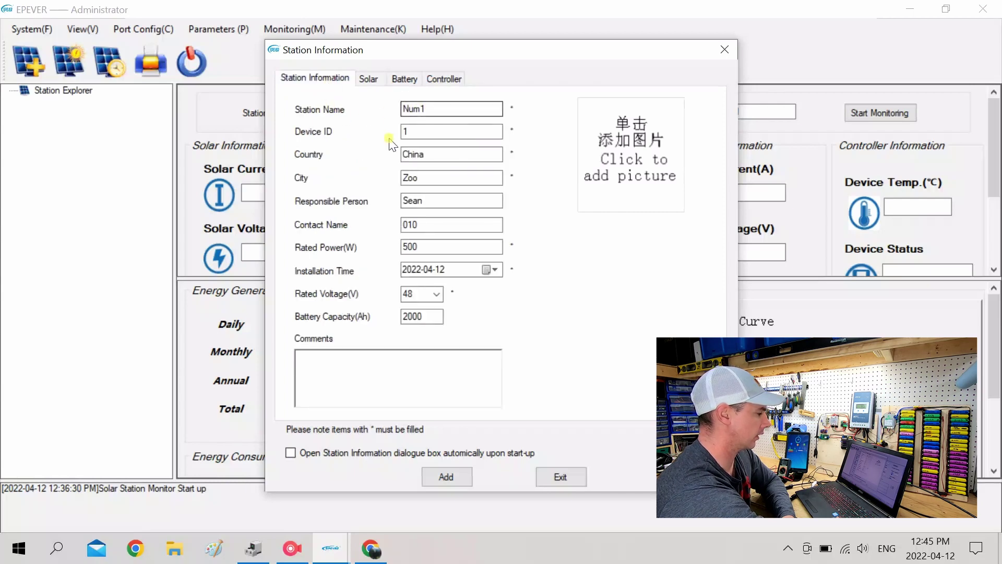
# Change the station's Country to North and fill in the responsible person field.
pyautogui.click(437, 153)
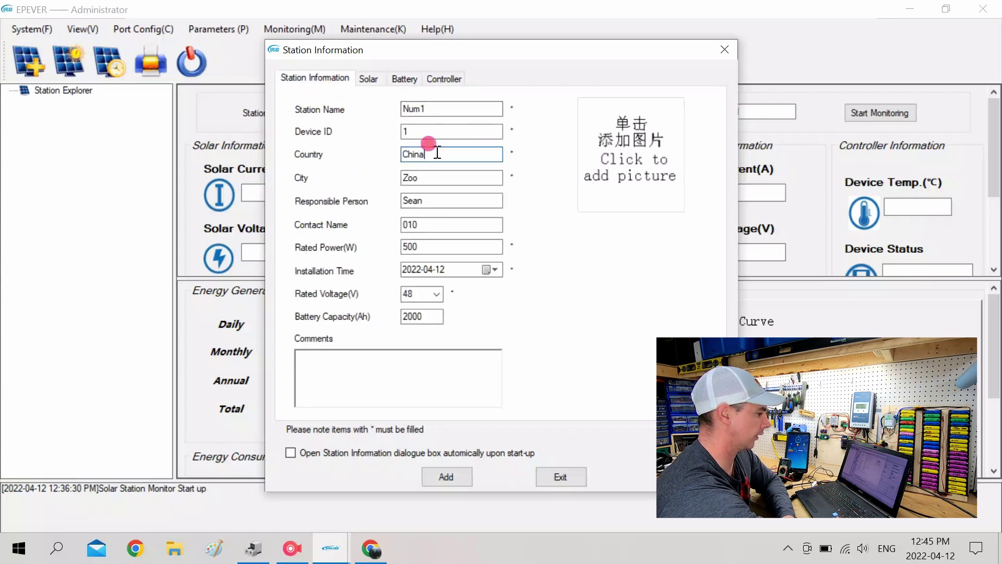
pyautogui.moveTo(438, 152); pyautogui.dragTo(337, 156)
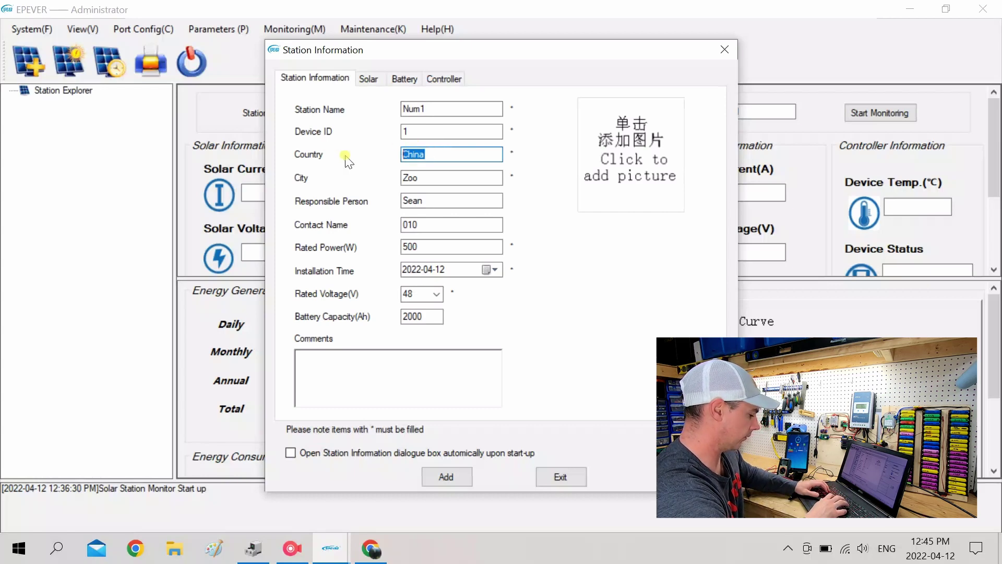
pyautogui.write('North')
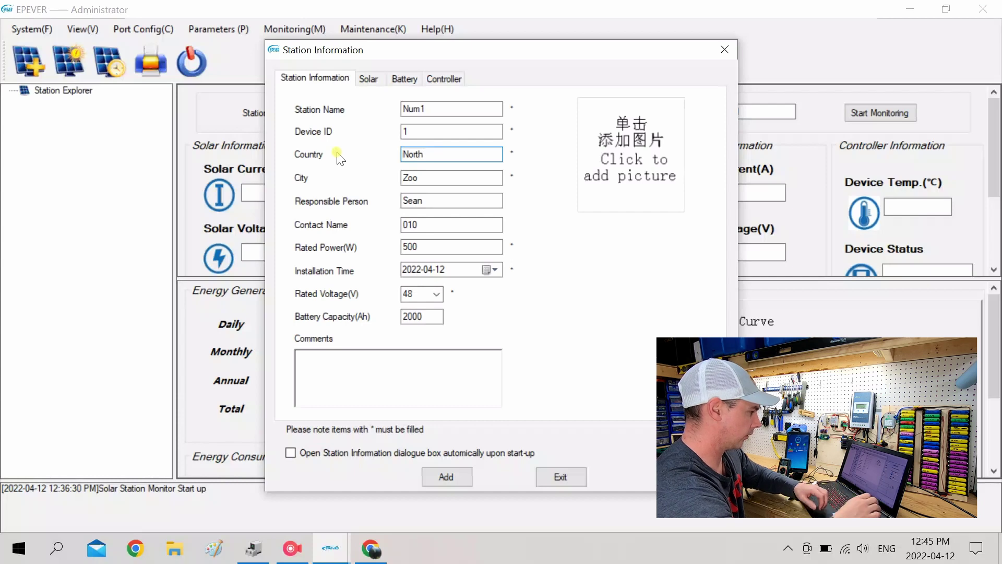
pyautogui.click(429, 183)
pyautogui.moveTo(441, 200); pyautogui.dragTo(334, 205)
pyautogui.write('Roll2')
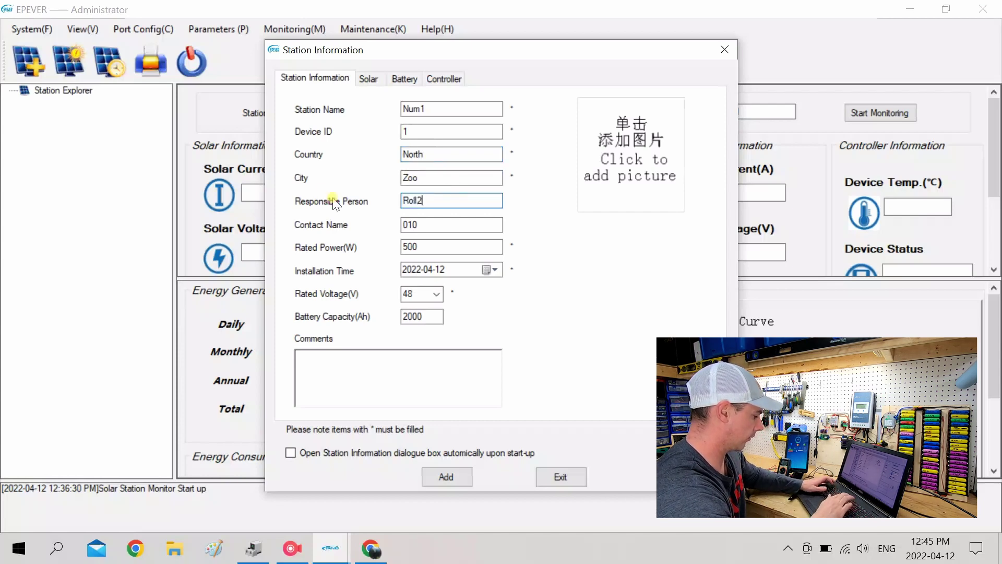
# Set rated power 120 W, rated voltage 12 V and 40 Ah capacity, then add station Num1.
pyautogui.doubleClick(441, 245)
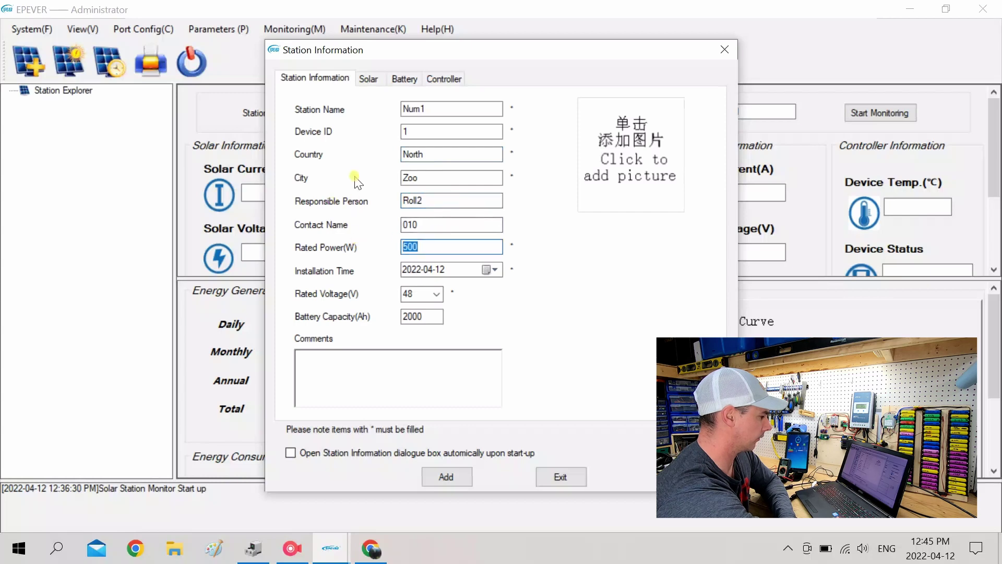
pyautogui.write('120')
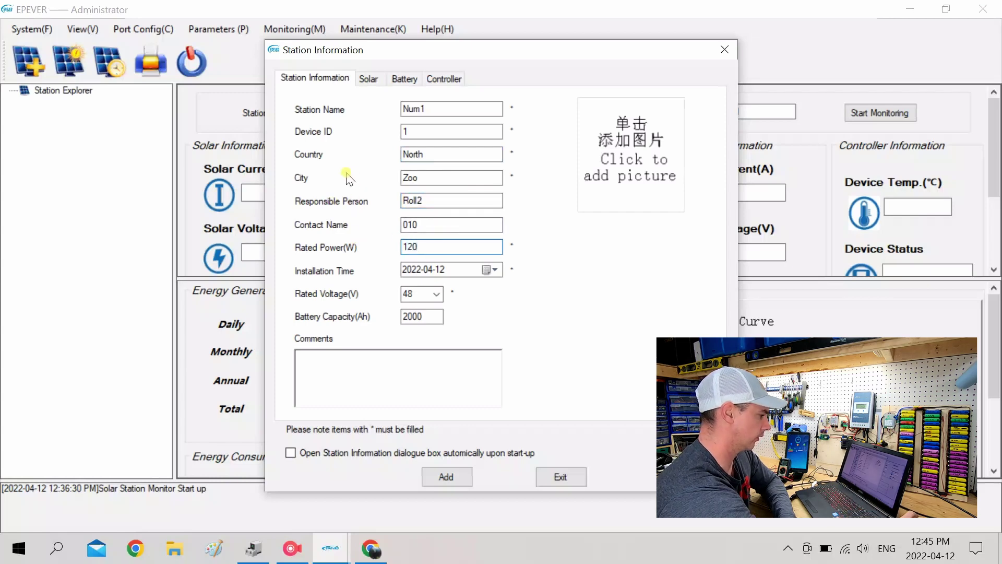
pyautogui.click(438, 294)
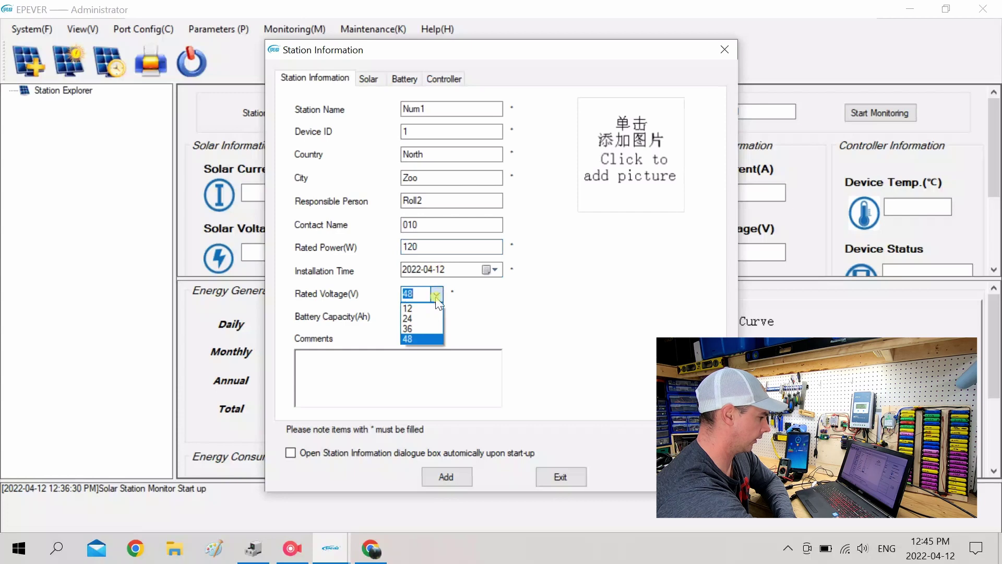
pyautogui.click(412, 308)
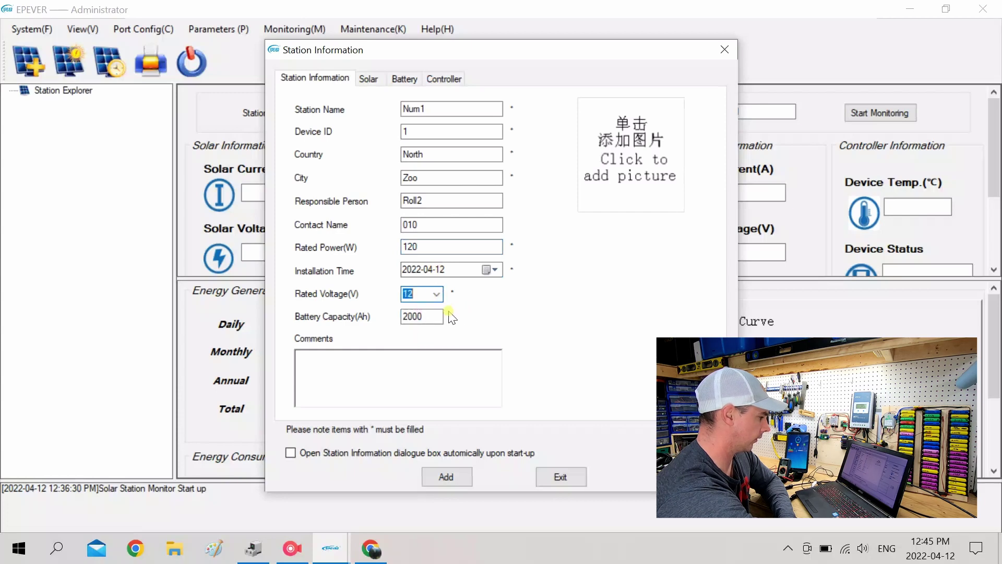
pyautogui.press('Tab')
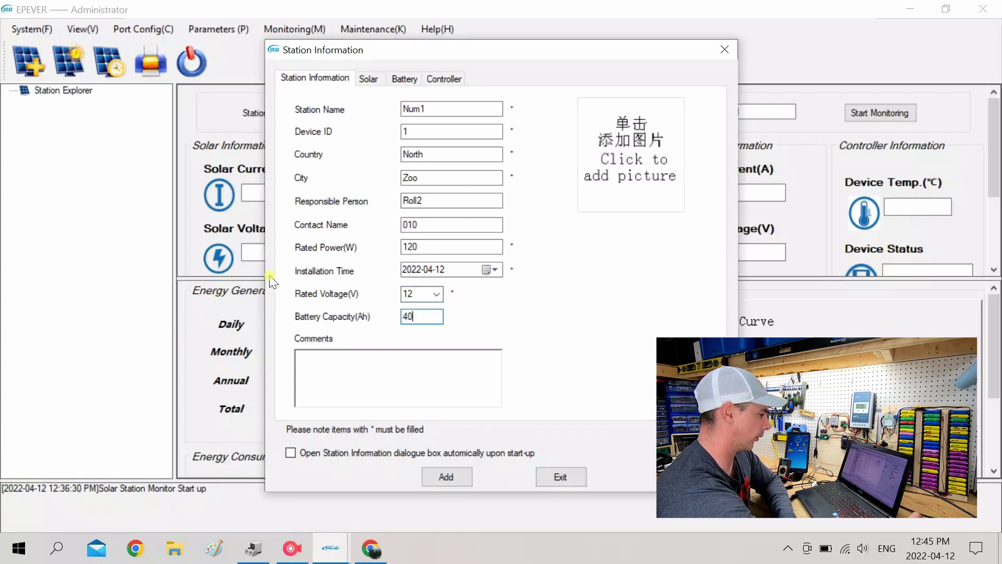
pyautogui.click(457, 476)
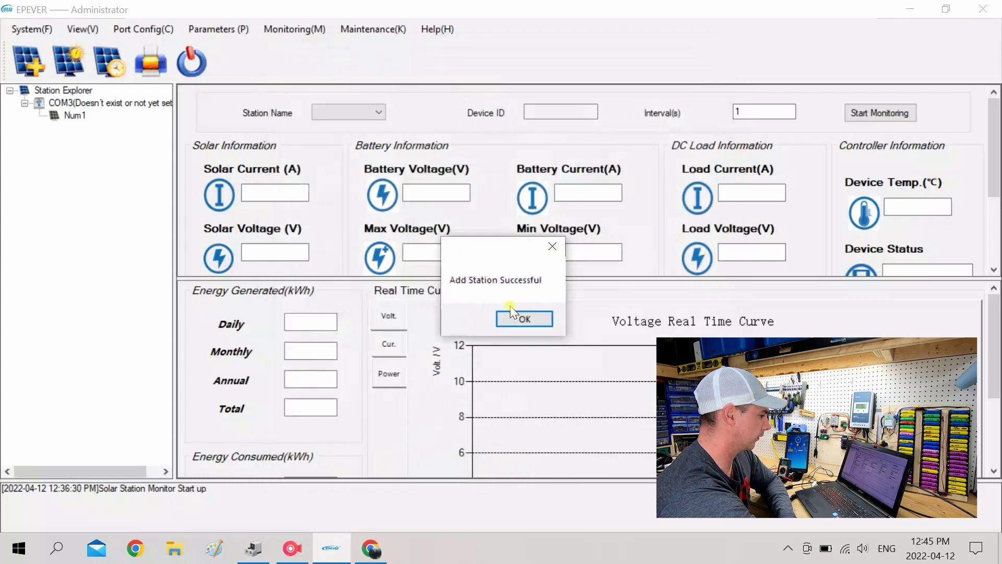
pyautogui.click(525, 319)
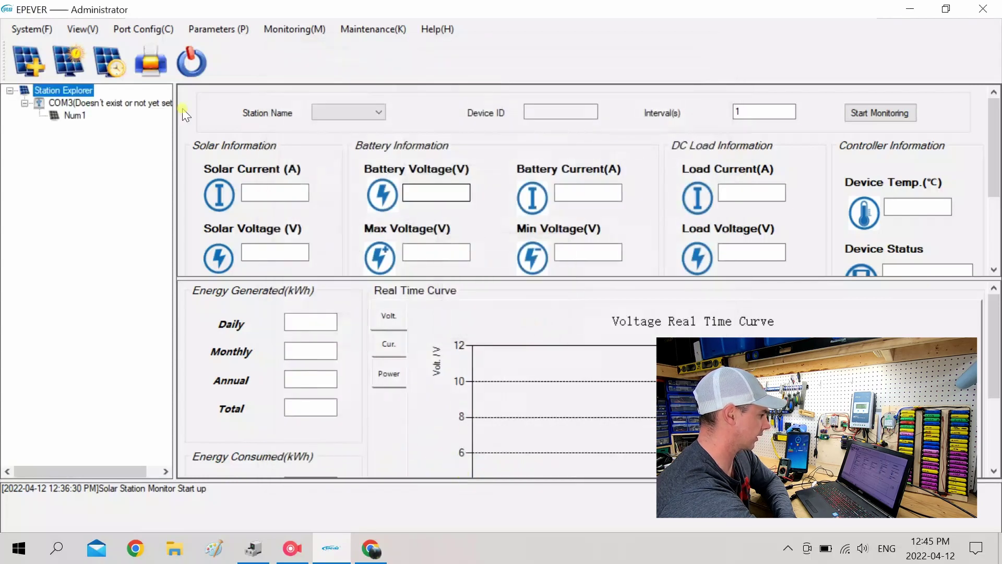
# Add COM3 as the serial port in Port Configuration and close the Serial Port Setting dialog.
pyautogui.click(147, 29)
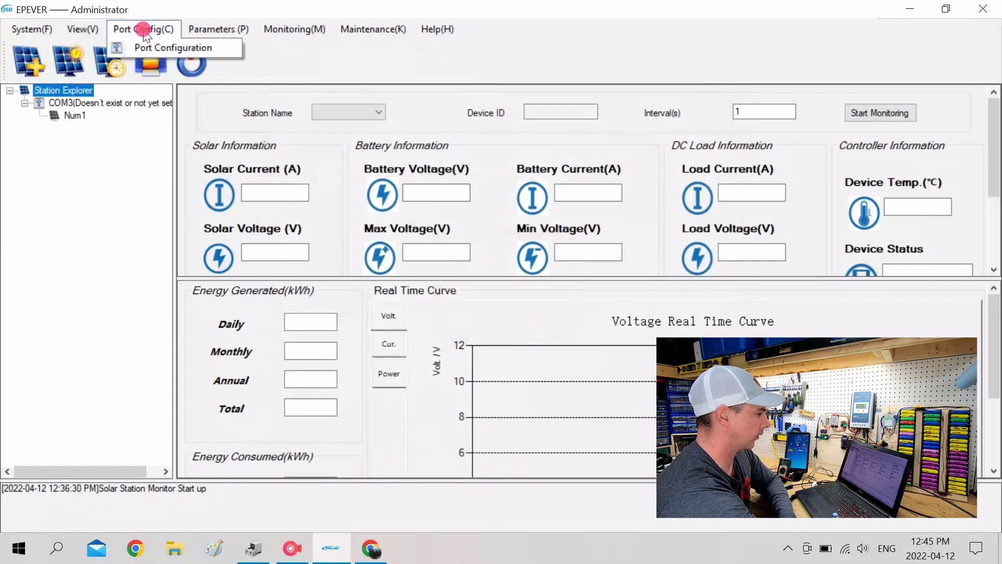
pyautogui.click(147, 47)
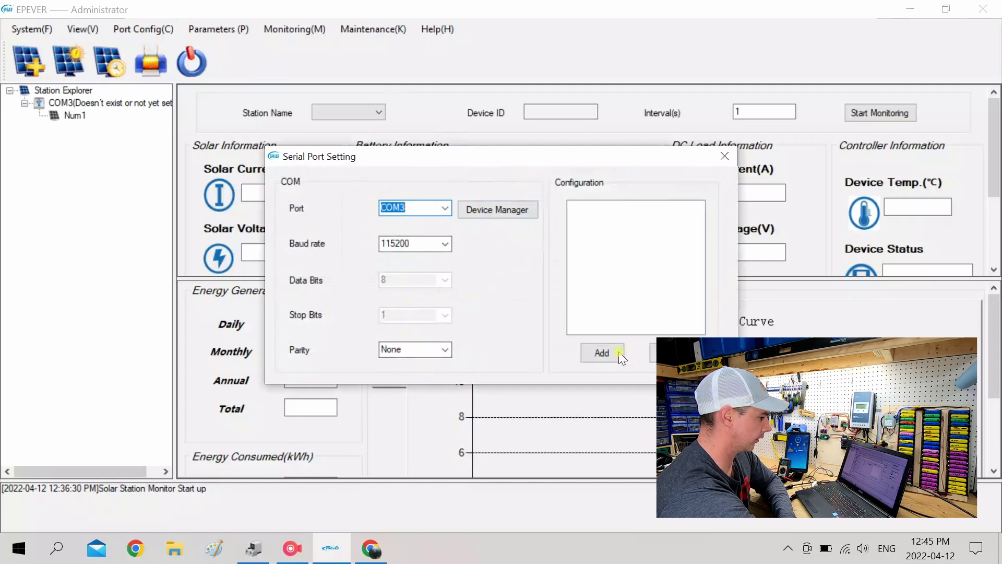
pyautogui.click(605, 353)
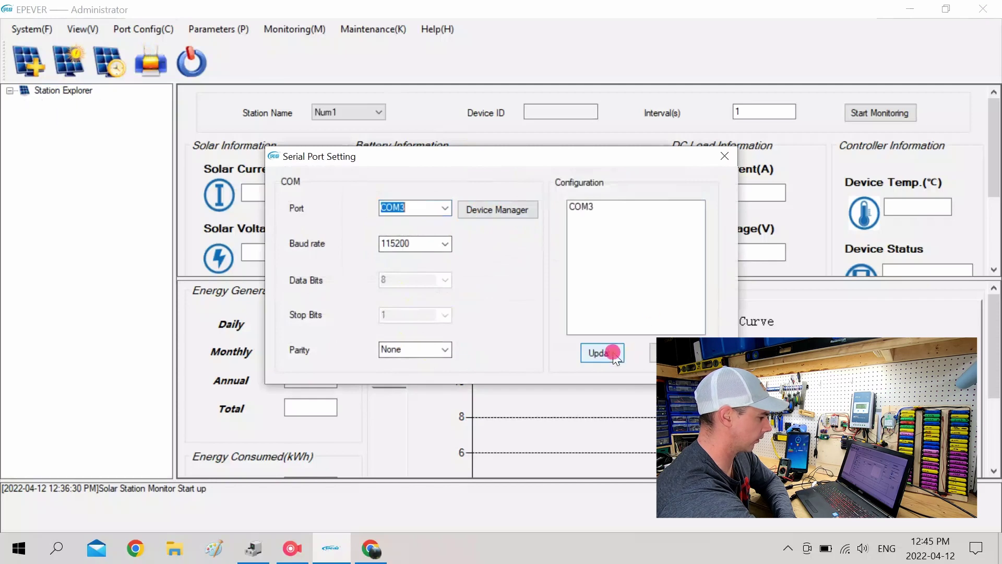
pyautogui.click(725, 157)
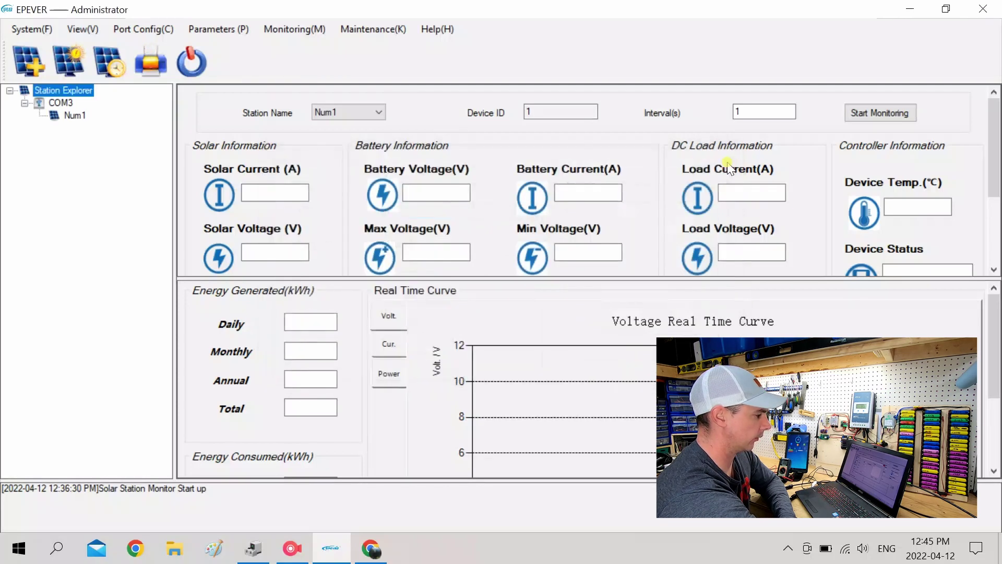
# Select station Num1, enlarge the readings panel and start live monitoring of the controller.
pyautogui.click(69, 116)
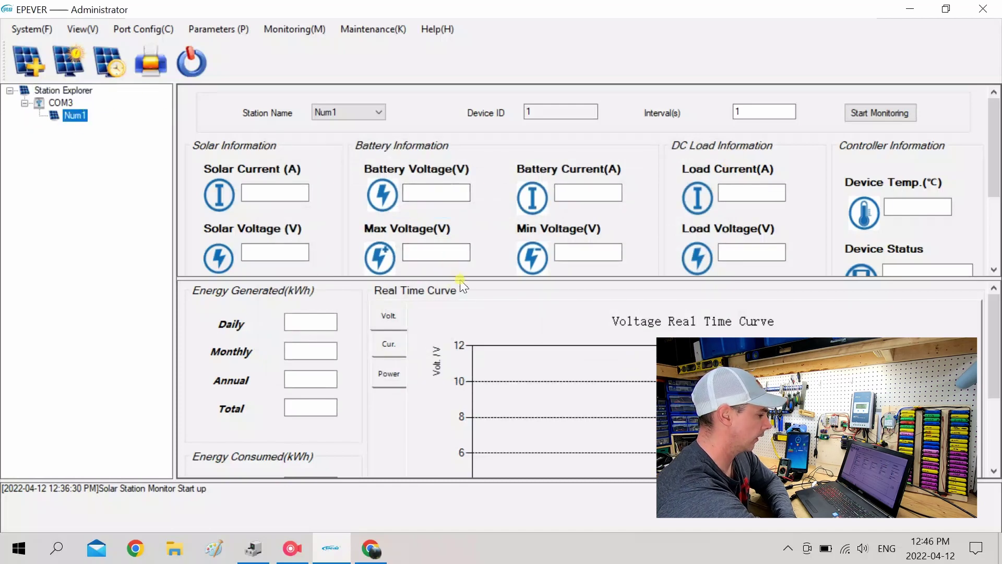
pyautogui.moveTo(460, 279); pyautogui.dragTo(460, 372)
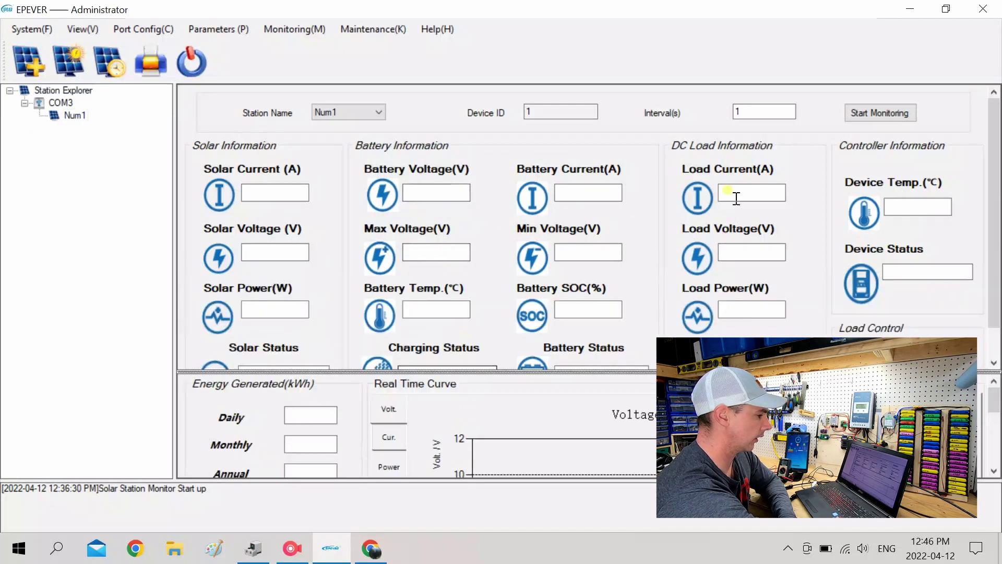
pyautogui.click(876, 115)
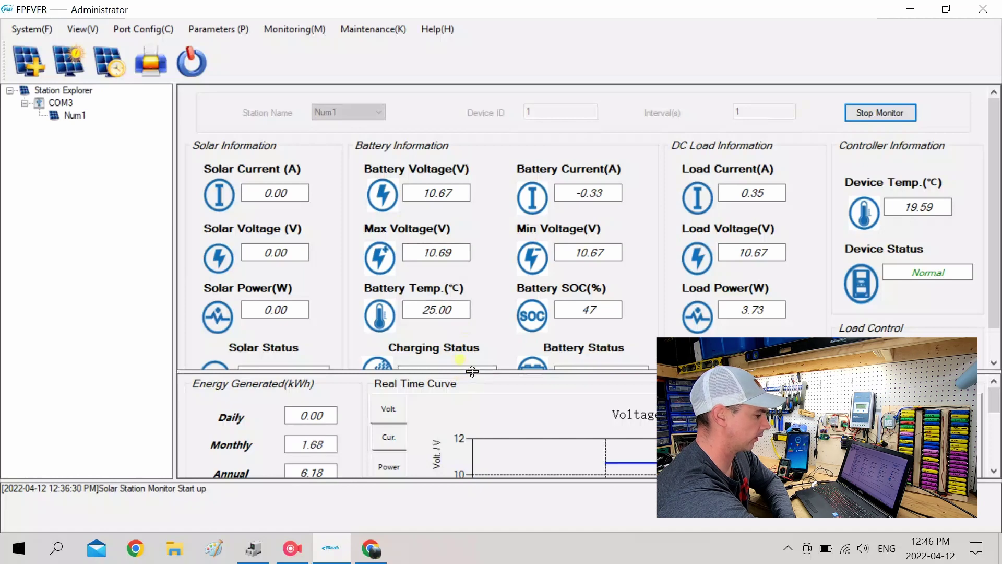
pyautogui.moveTo(472, 371); pyautogui.dragTo(473, 413)
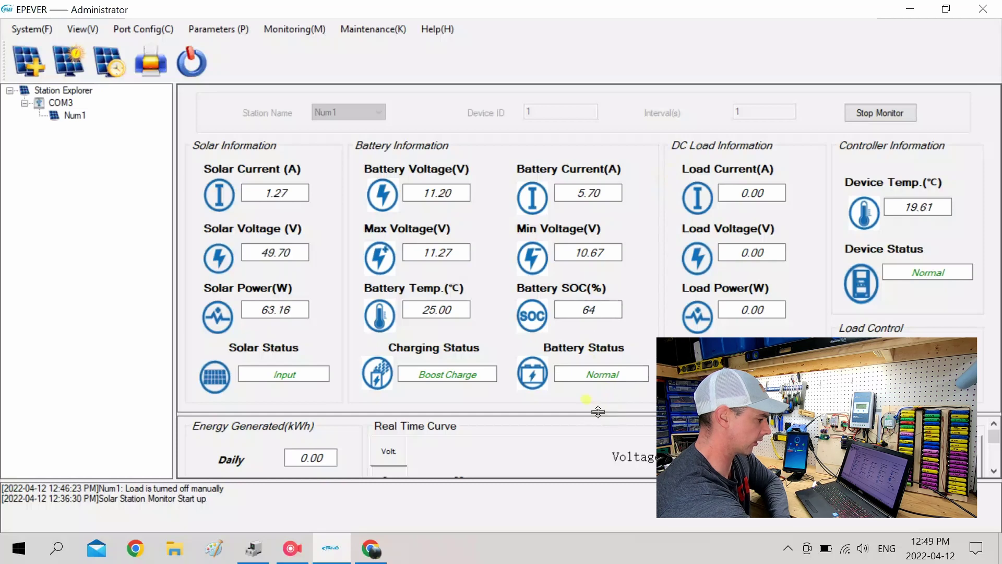
# Shrink the readings panel to reveal the energy curve as live readings climb to about 67 W.
pyautogui.moveTo(595, 413)
pyautogui.mouseDown()
pyautogui.moveTo(610, 371)
pyautogui.moveTo(608, 124)
pyautogui.mouseUp()
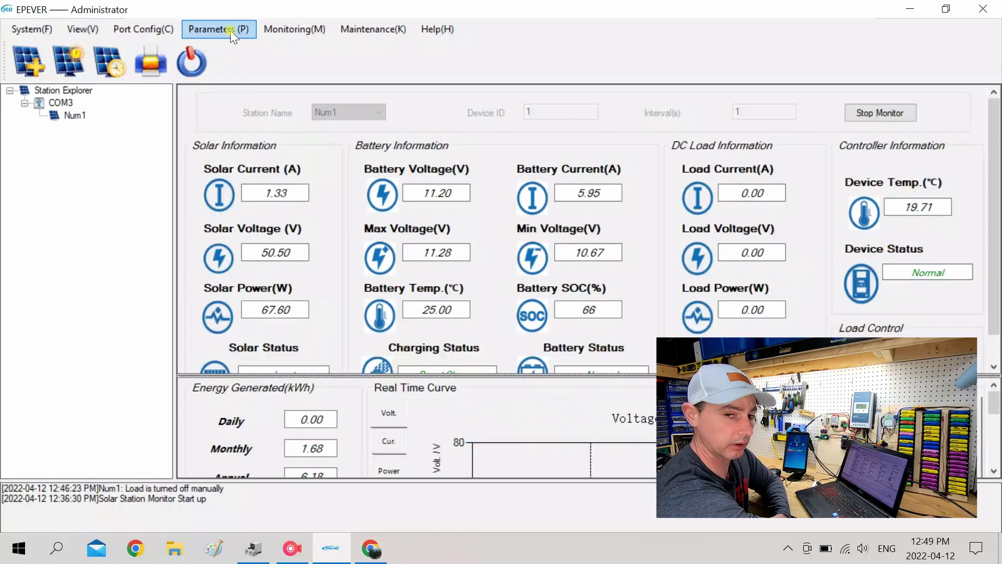
# Open Parameters > Control Parameter (For LiBattery controller product) for station Num1.
pyautogui.click(231, 32)
pyautogui.moveTo(138, 36)
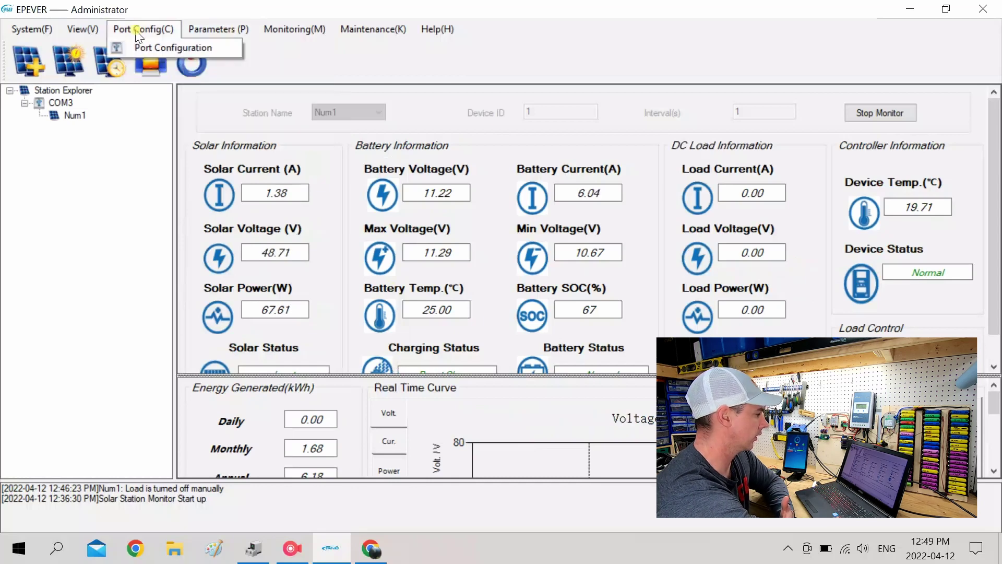
pyautogui.moveTo(234, 30)
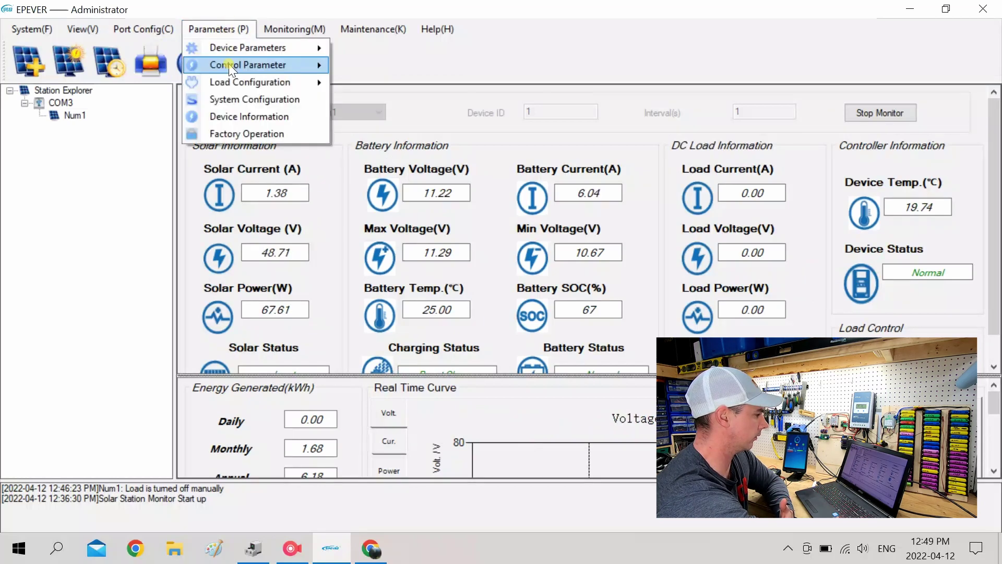
pyautogui.moveTo(234, 84)
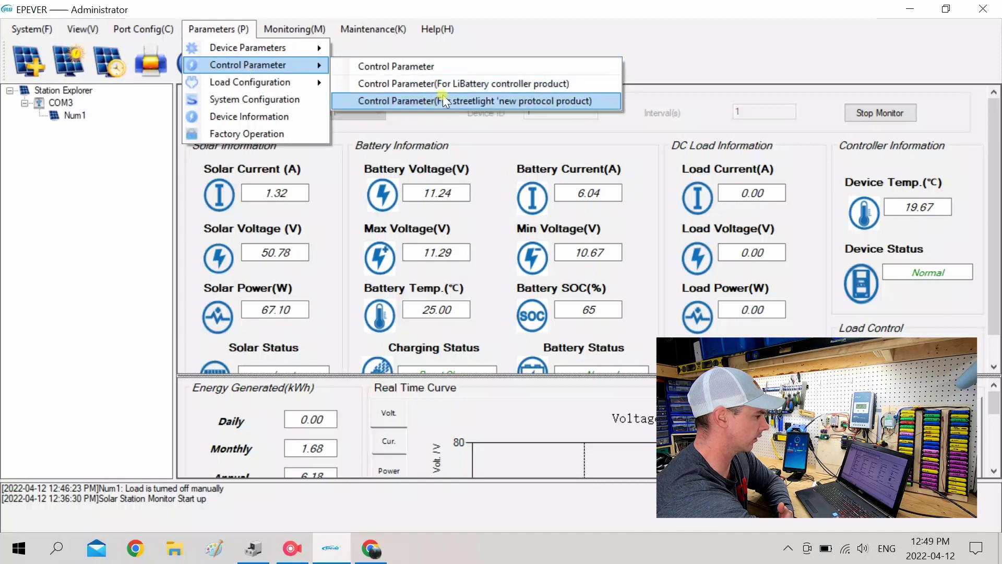
pyautogui.click(484, 84)
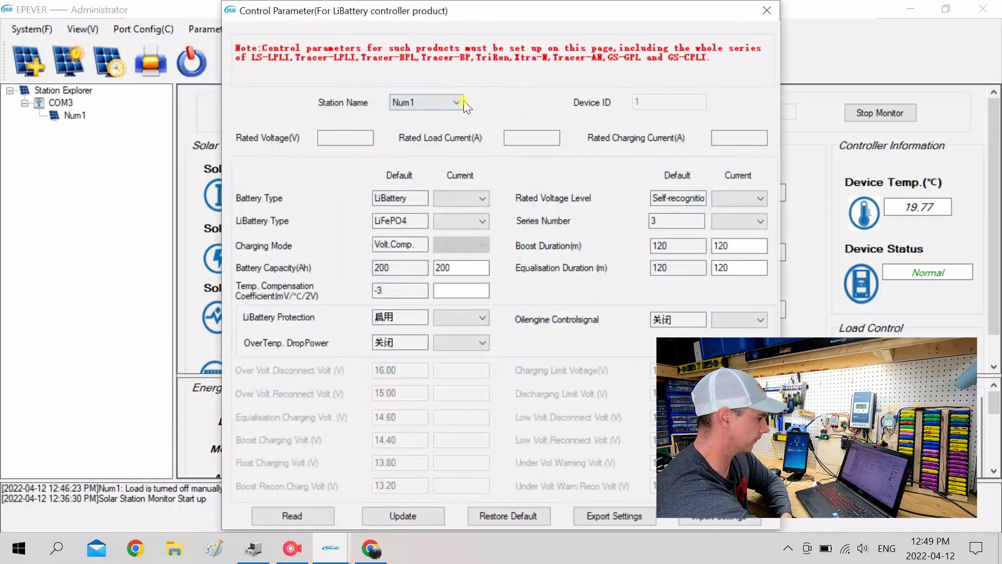
# Read the controller's current parameters and switch LiBattery Type to Li-NiCoMn.
pyautogui.click(310, 515)
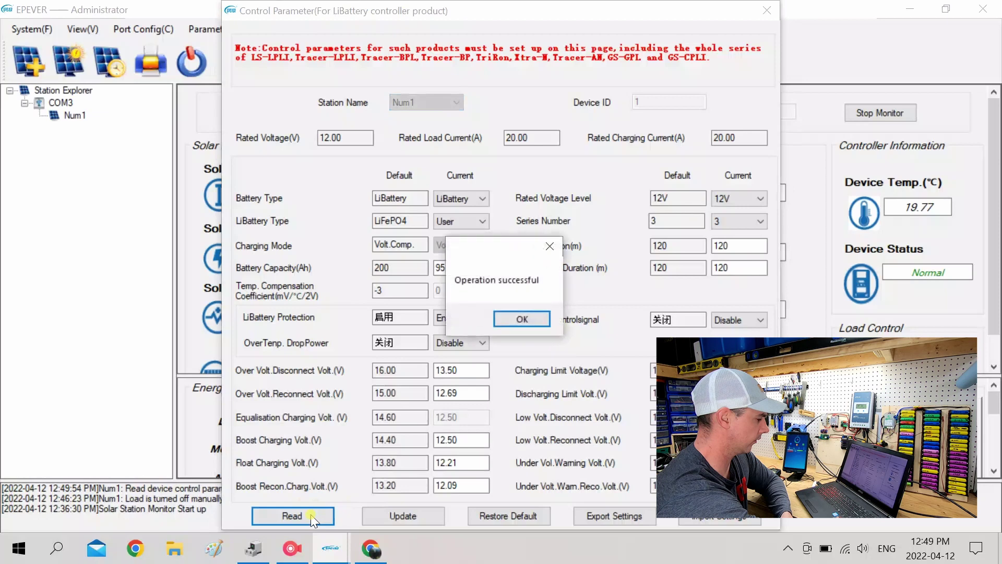
pyautogui.click(521, 318)
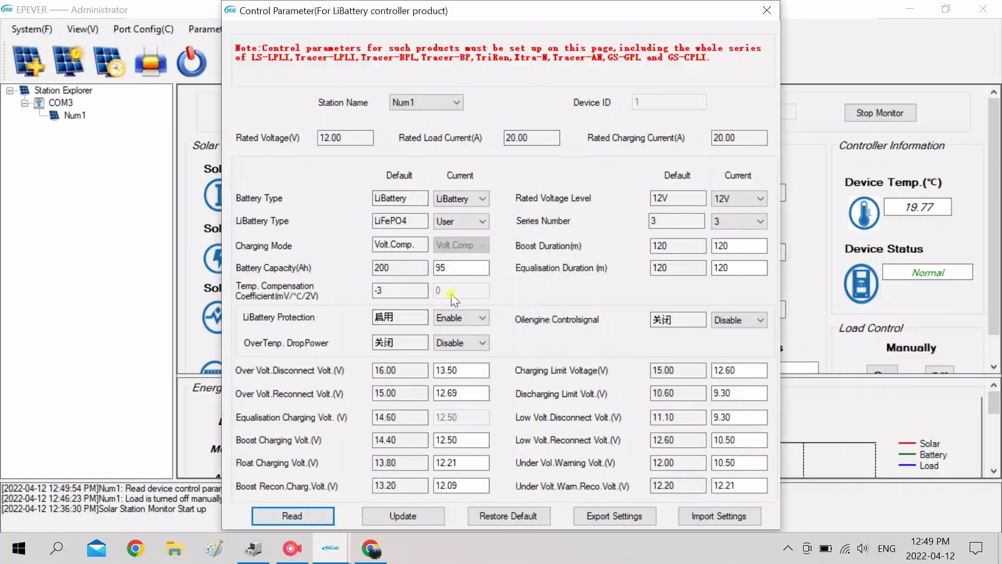
pyautogui.click(482, 222)
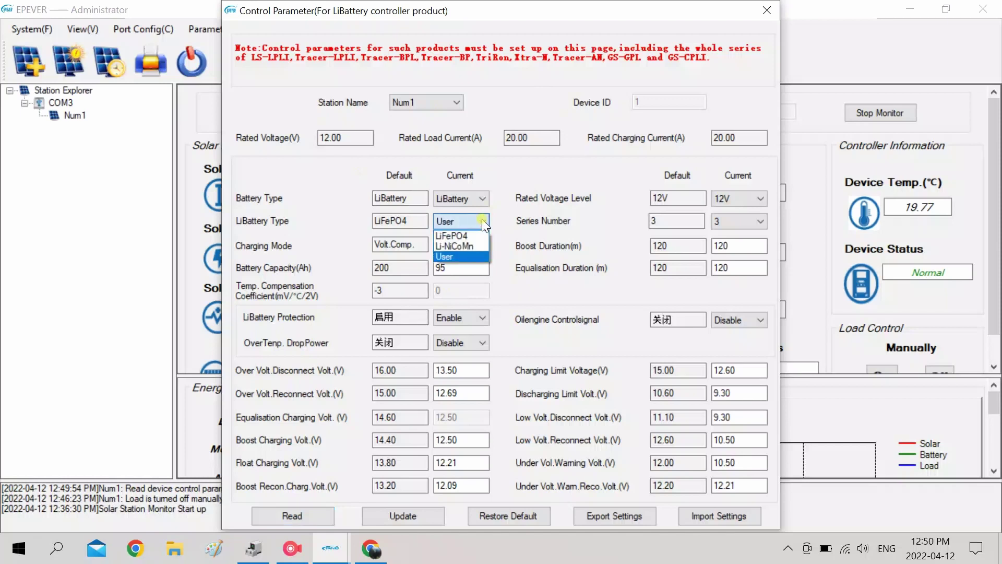
pyautogui.click(473, 247)
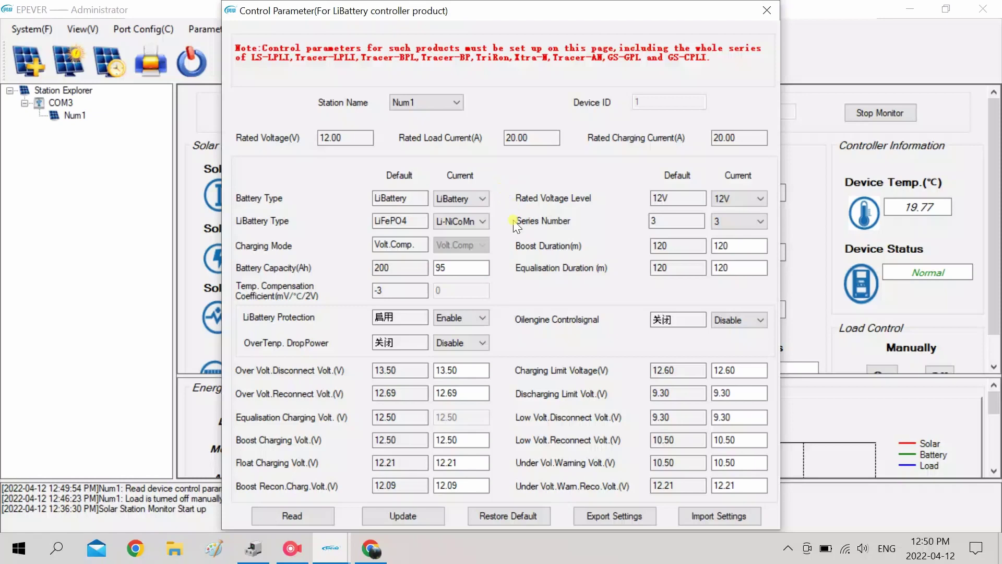
# Change the battery capacity to 40 Ah and write the lithium parameters to the controller.
pyautogui.doubleClick(461, 267)
pyautogui.write('40')
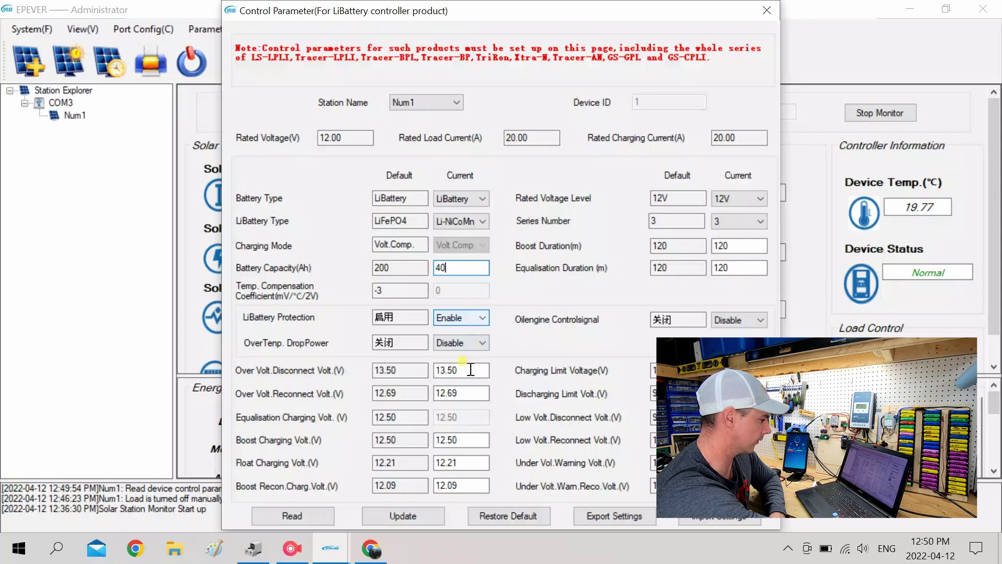
pyautogui.click(411, 516)
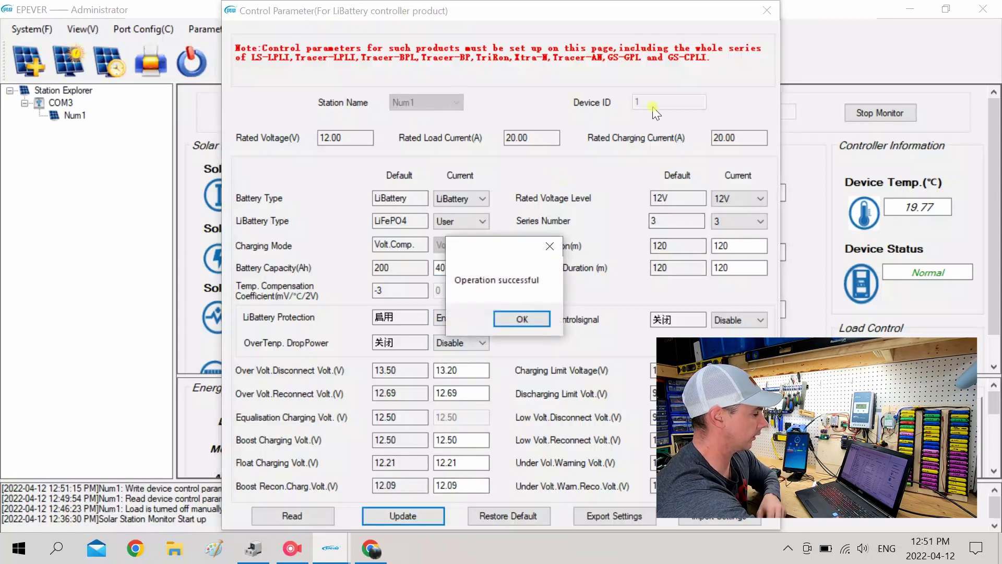
pyautogui.click(550, 246)
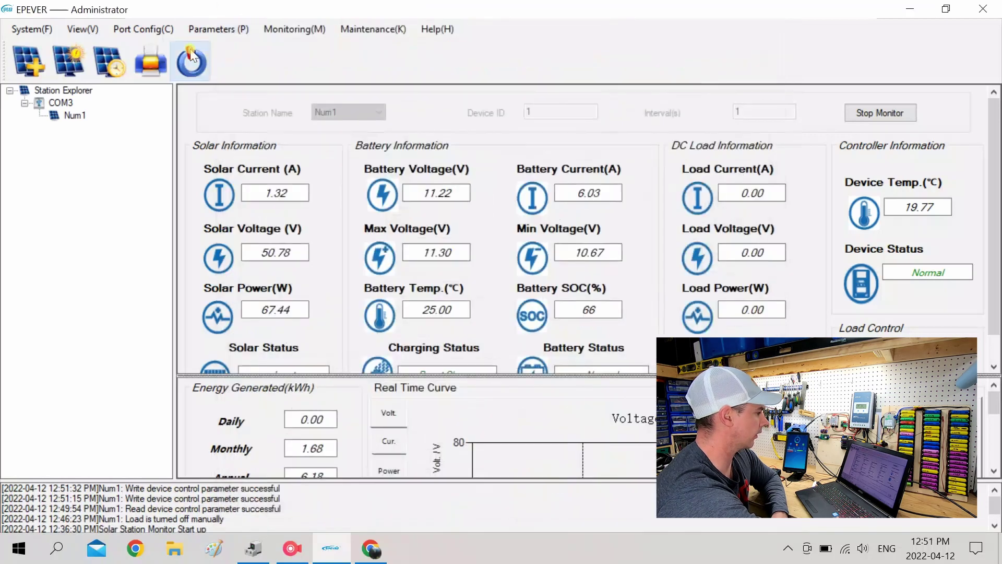
# Open Parameters > Device Parameters > Device Parameter Settings for station Num1.
pyautogui.click(230, 30)
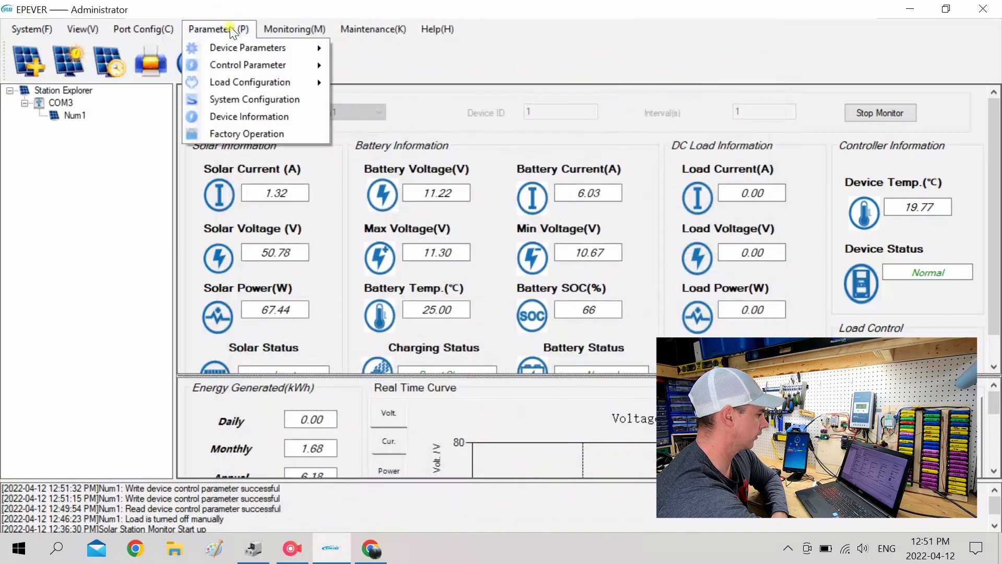
pyautogui.click(230, 30)
pyautogui.click(230, 30)
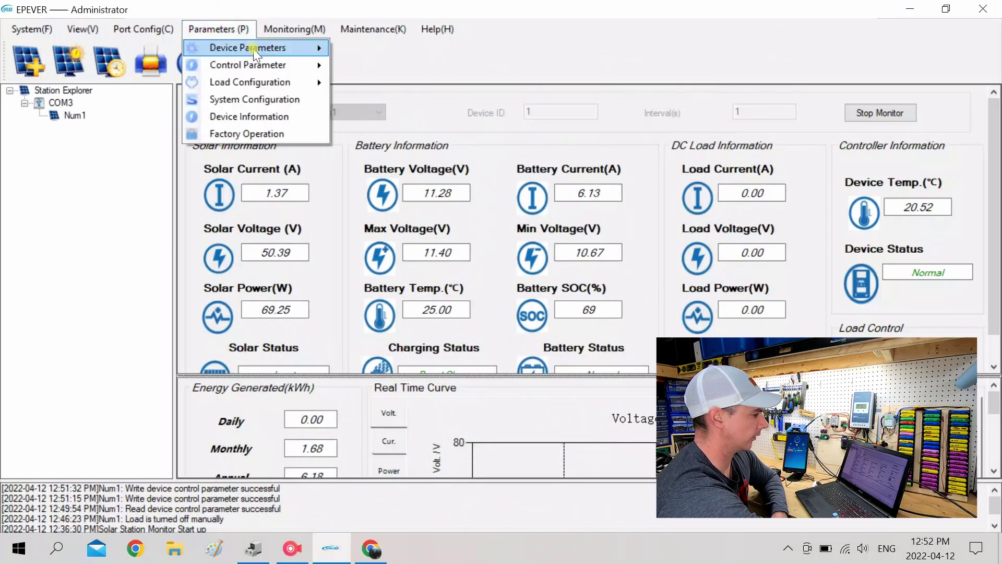
pyautogui.moveTo(255, 52)
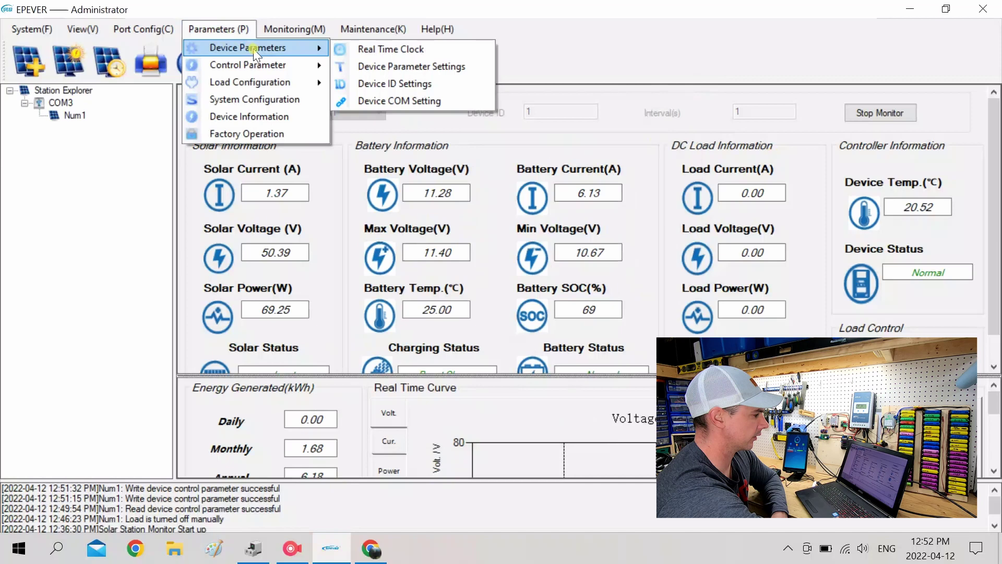
pyautogui.click(476, 68)
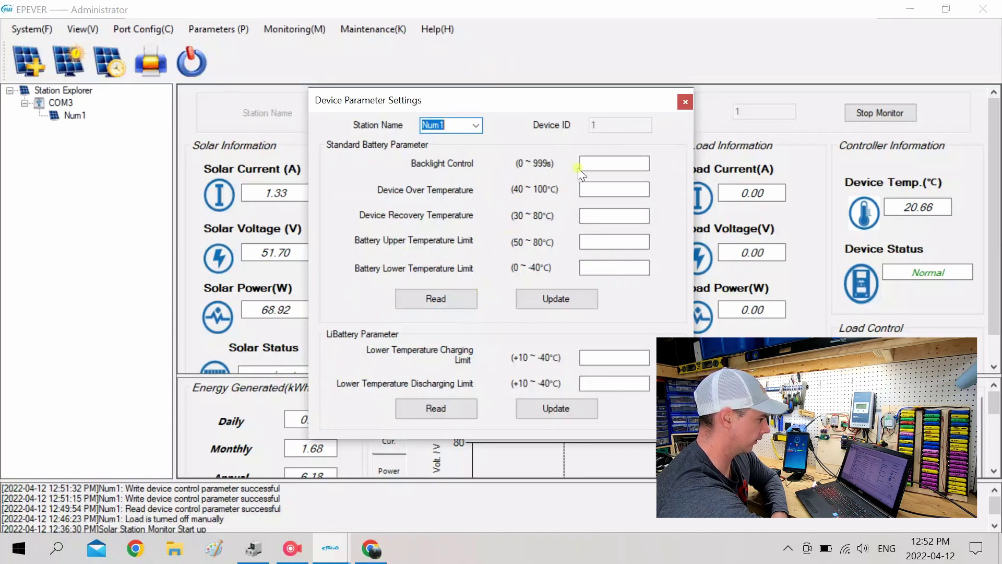
# Read the current device parameters from the controller and acknowledge the success message.
pyautogui.click(464, 298)
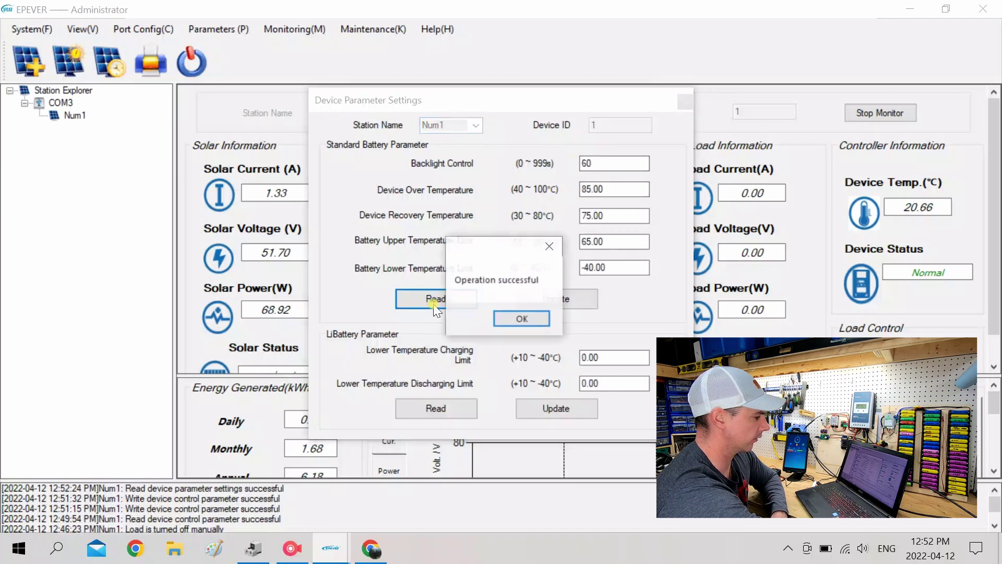
pyautogui.click(519, 316)
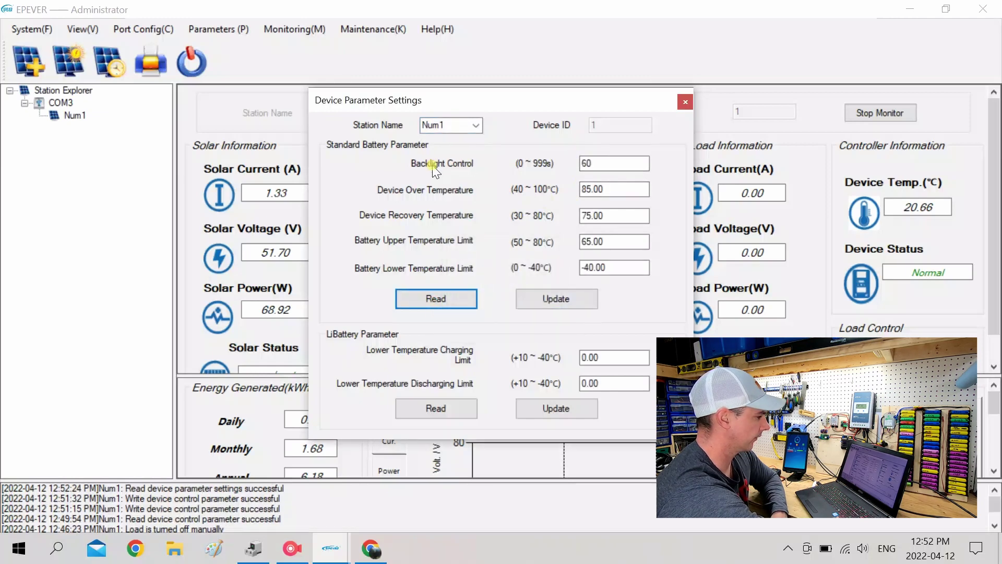
pyautogui.click(608, 166)
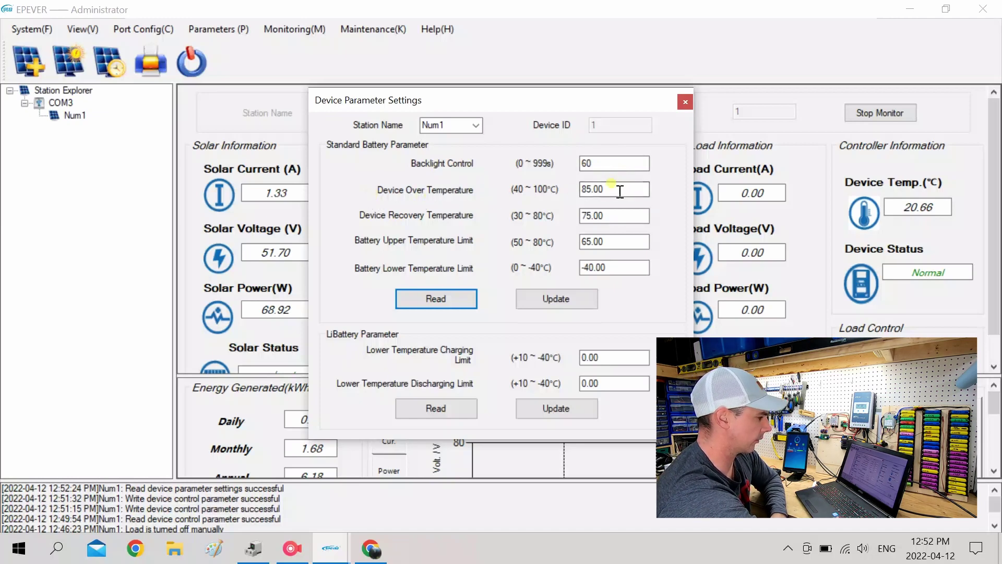
# Set device over-temperature to 50, recovery temperature to 40, and battery upper limit to 50.
pyautogui.moveTo(618, 190); pyautogui.dragTo(537, 189)
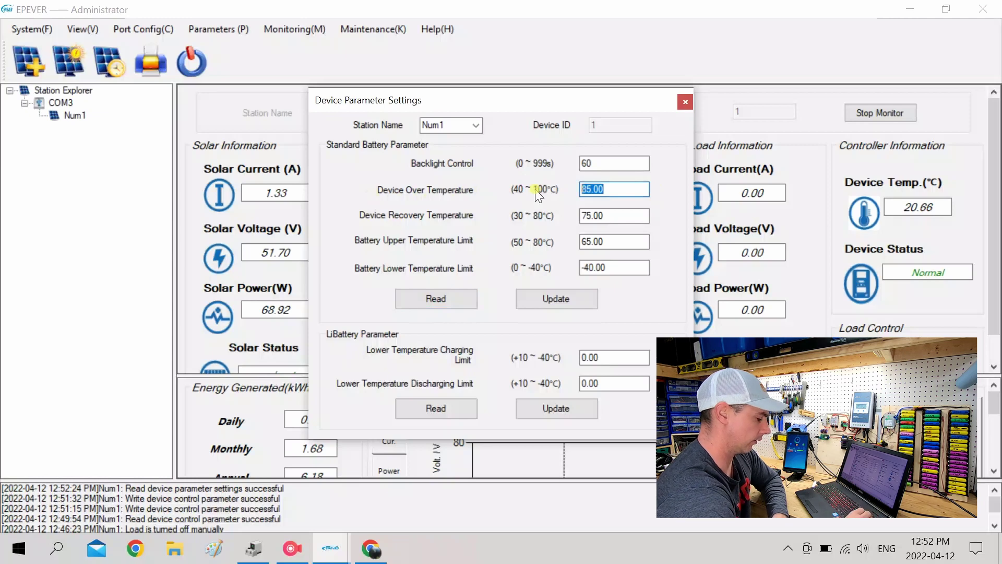
pyautogui.write('50')
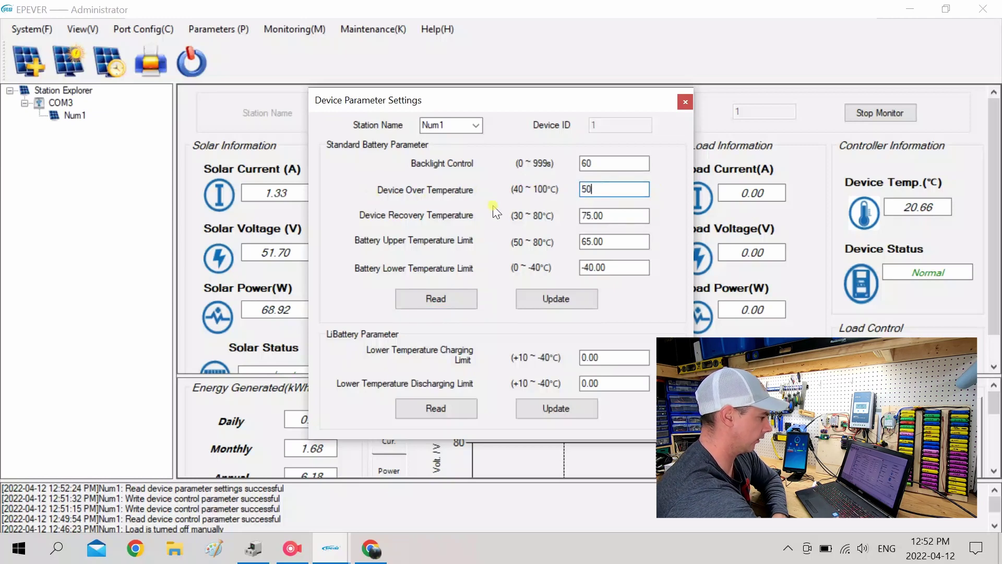
pyautogui.moveTo(628, 217); pyautogui.dragTo(501, 210)
pyautogui.write('40')
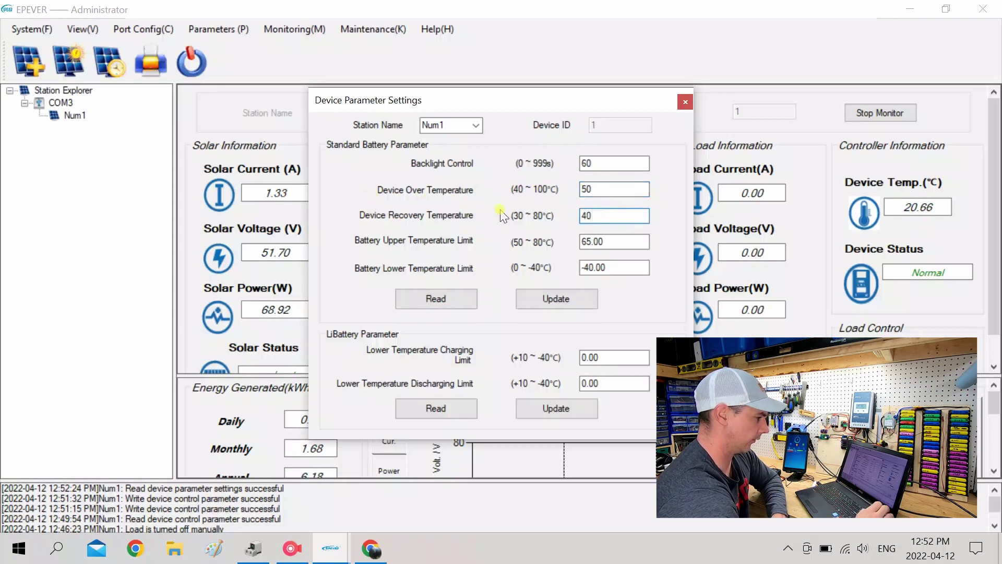
pyautogui.doubleClick(620, 241)
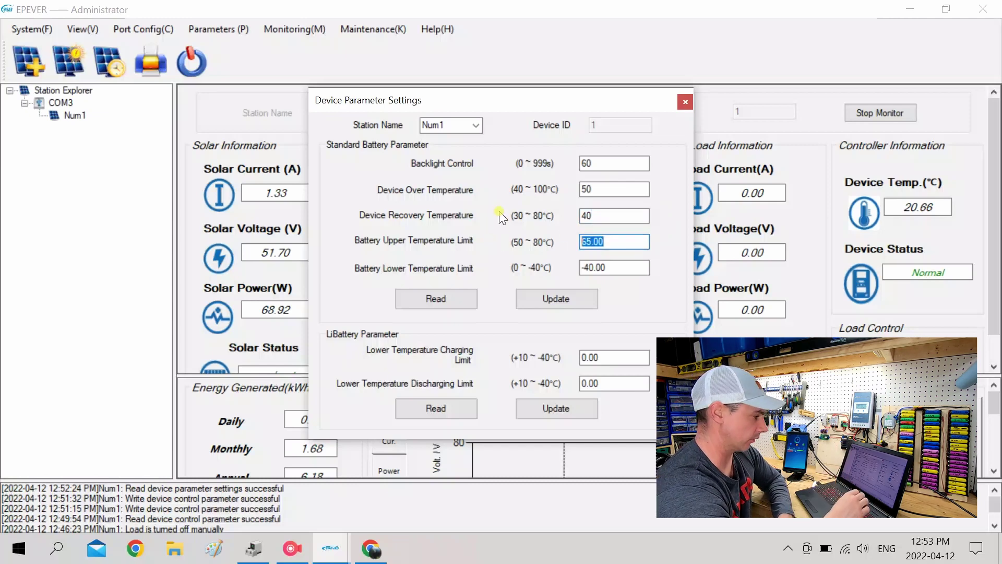
pyautogui.press('BackSpace')
pyautogui.write('50')
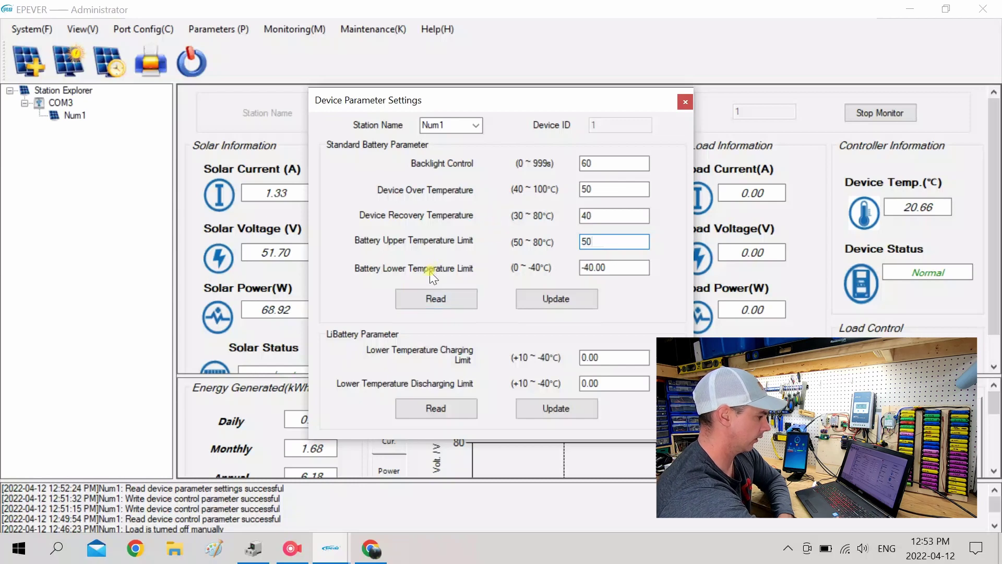
# Set the Battery Lower Temperature Limit to -10.
pyautogui.press('Tab')
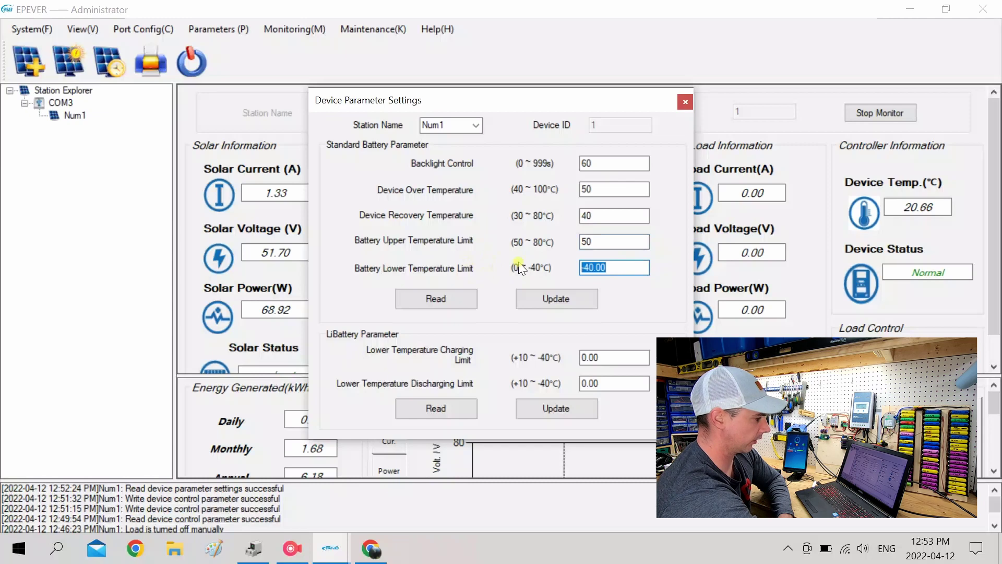
pyautogui.write('0')
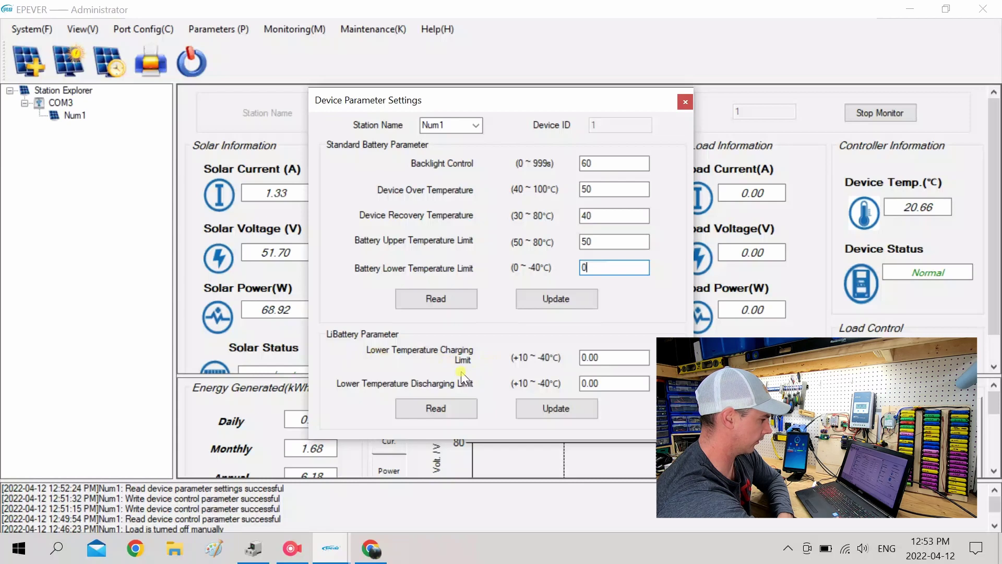
pyautogui.doubleClick(620, 266)
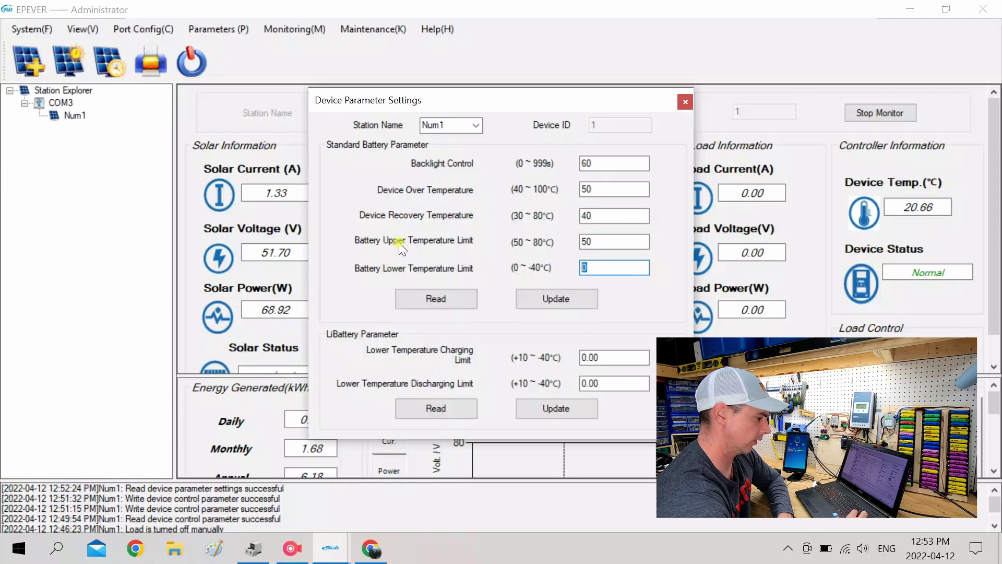
pyautogui.write('-10')
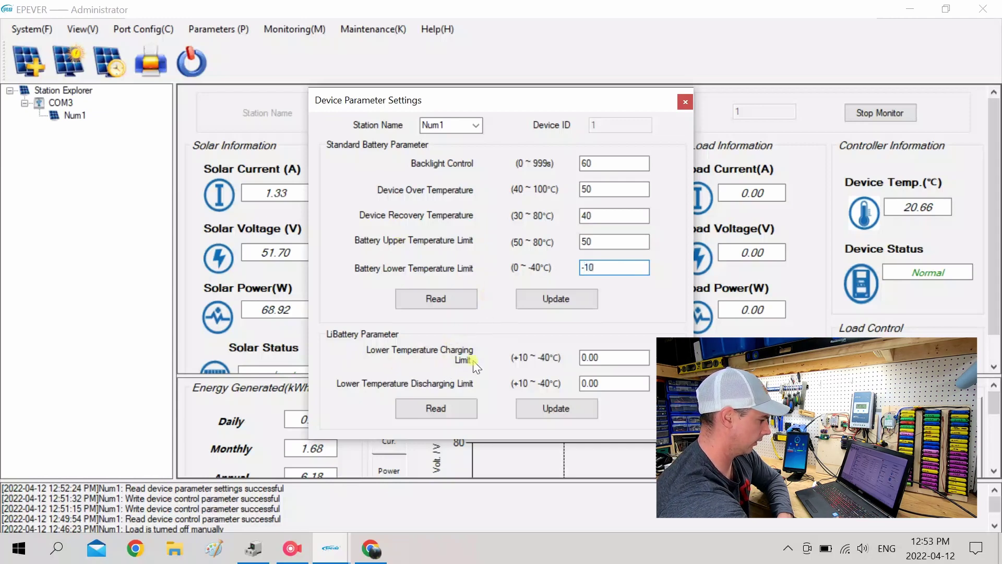
# Write LiBattery low-temperature charging limit 5 and discharging limit -5 to the controller.
pyautogui.doubleClick(637, 359)
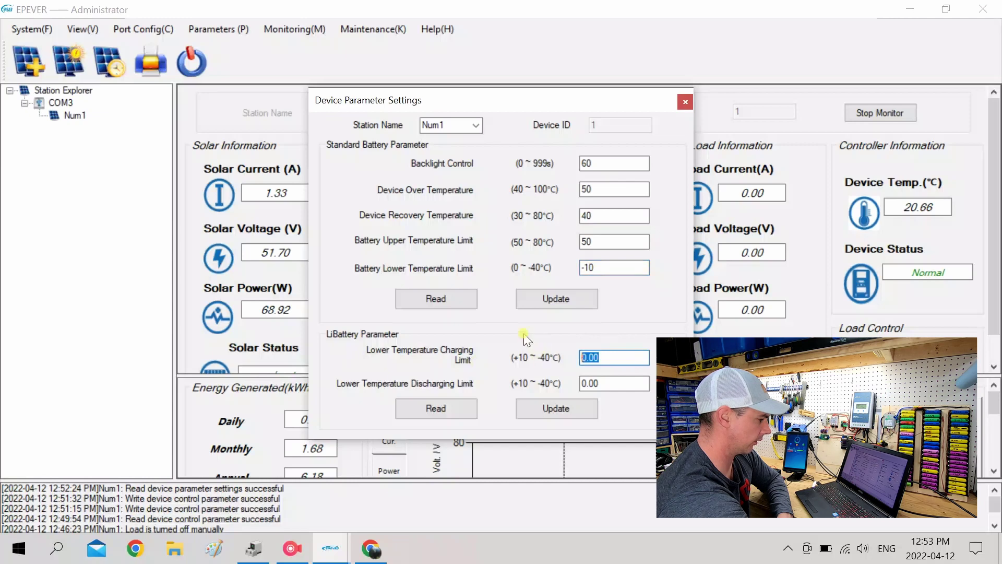
pyautogui.write('5')
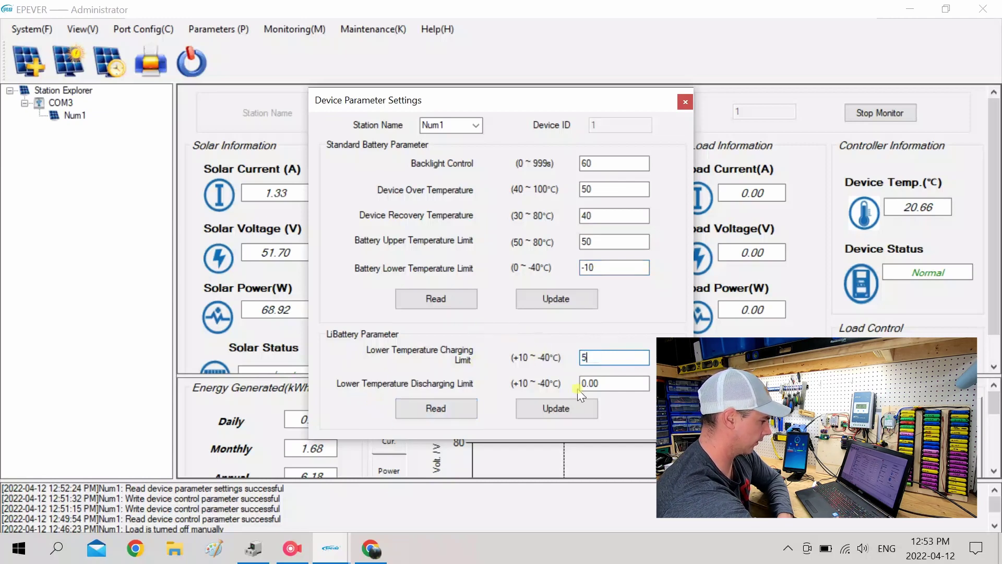
pyautogui.doubleClick(595, 385)
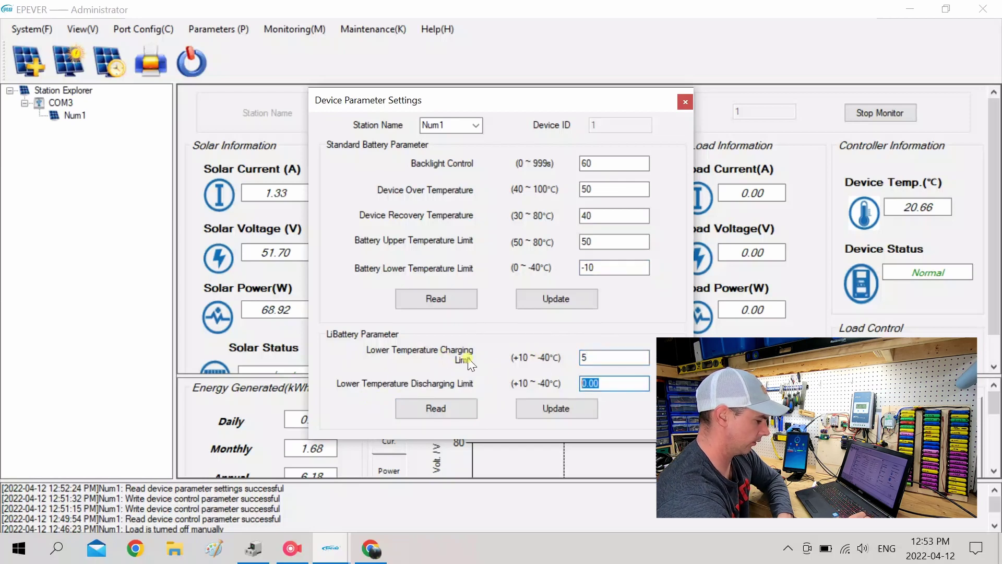
pyautogui.write('-')
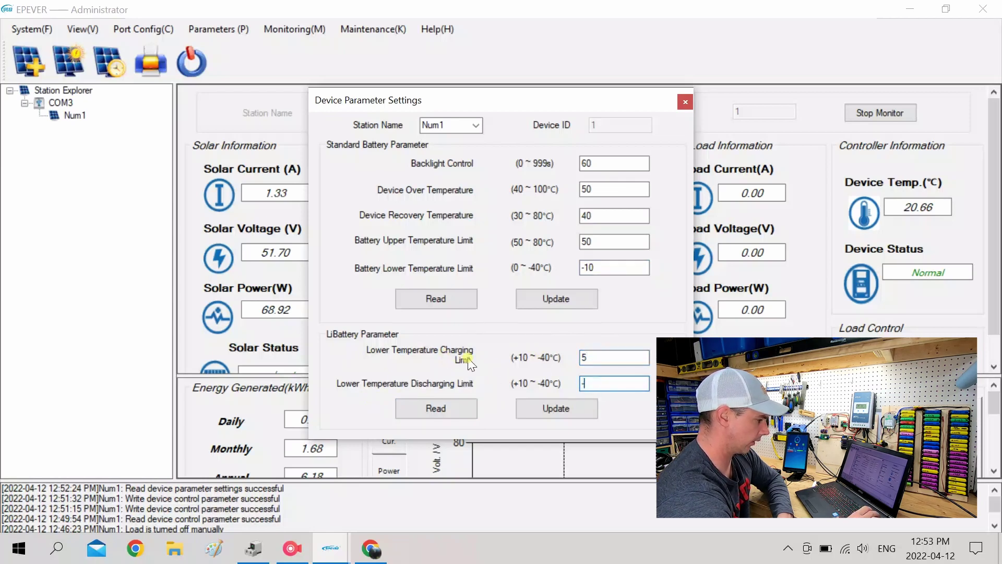
pyautogui.write('5')
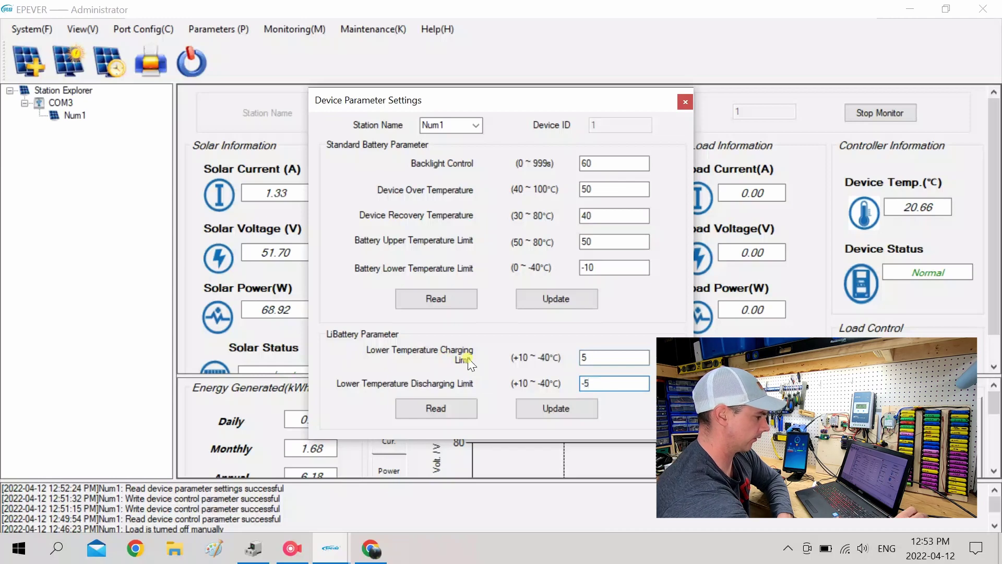
pyautogui.click(569, 410)
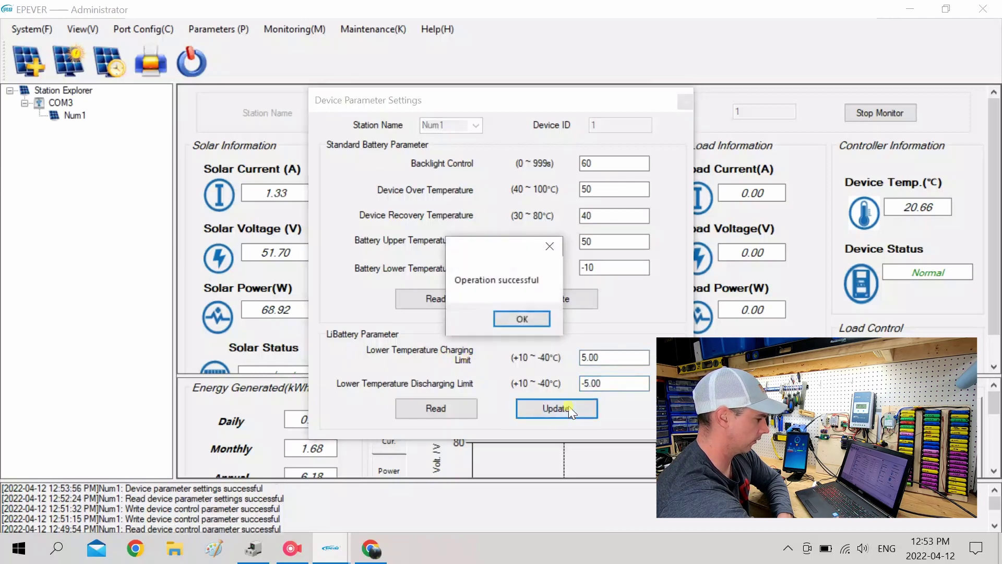
pyautogui.click(525, 319)
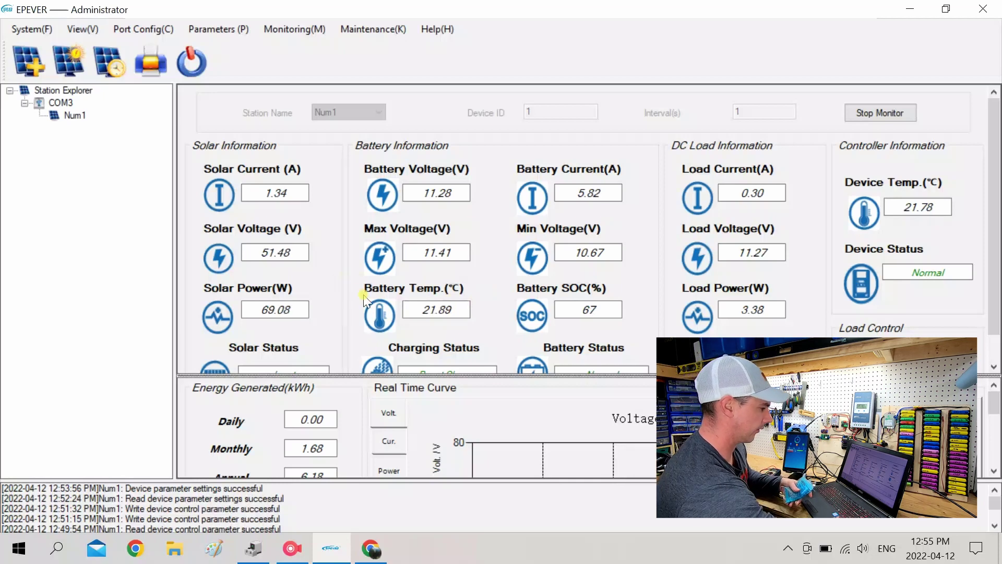
pyautogui.moveTo(429, 372); pyautogui.dragTo(439, 452)
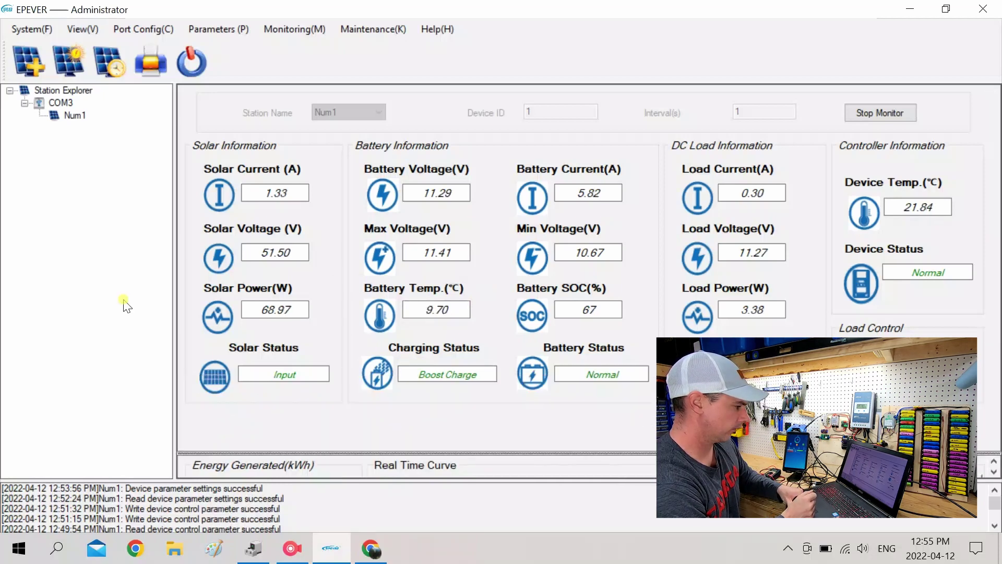